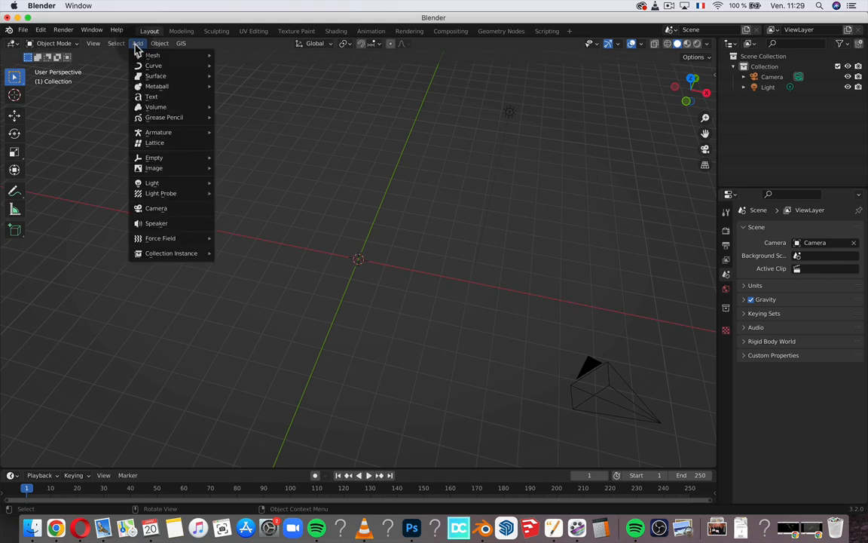
# - Add a torus mesh at the origin with 12 major segments
pyautogui.moveTo(147, 56)
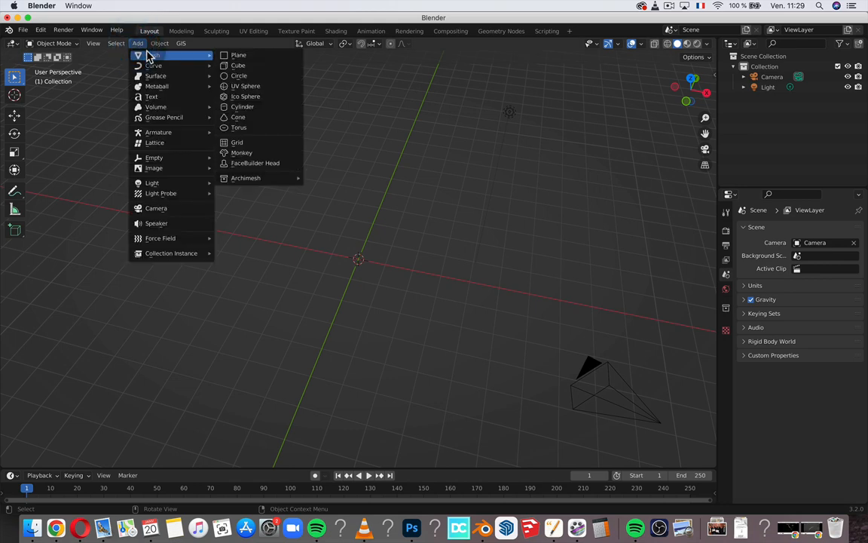
pyautogui.click(246, 127)
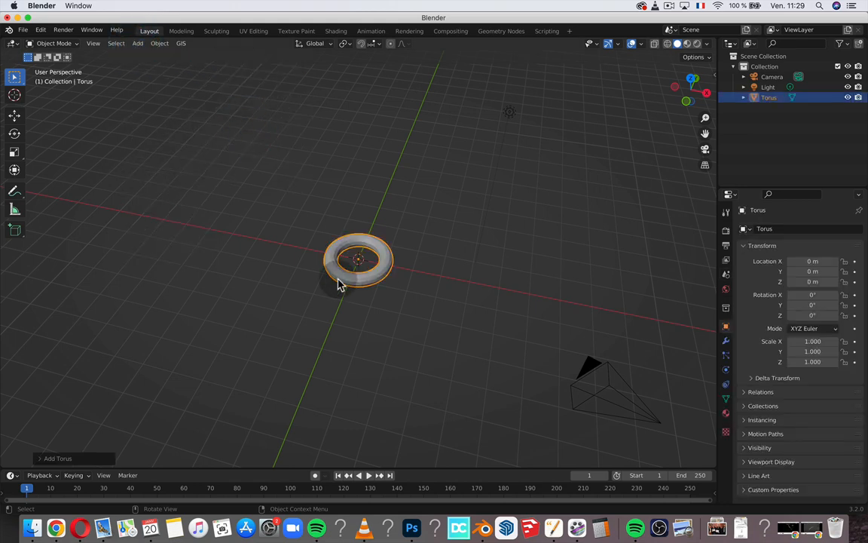
pyautogui.click(66, 457)
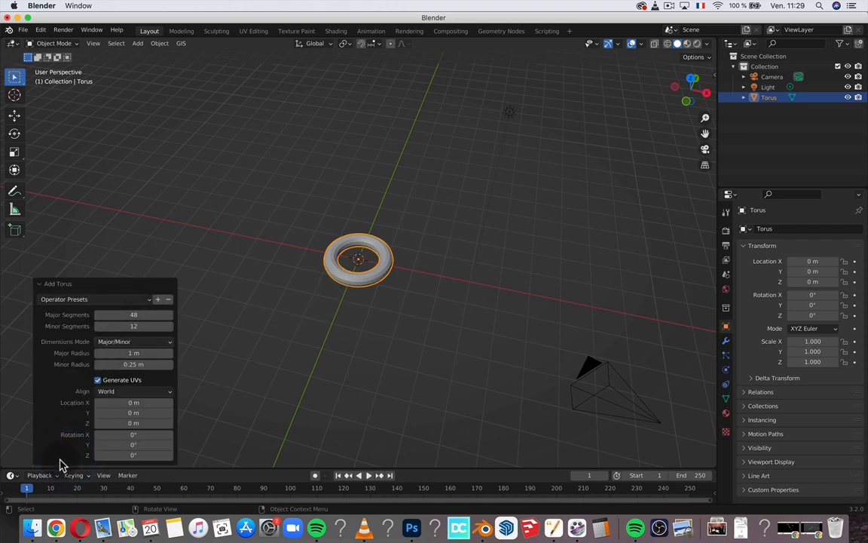
pyautogui.click(135, 314)
pyautogui.write('12')
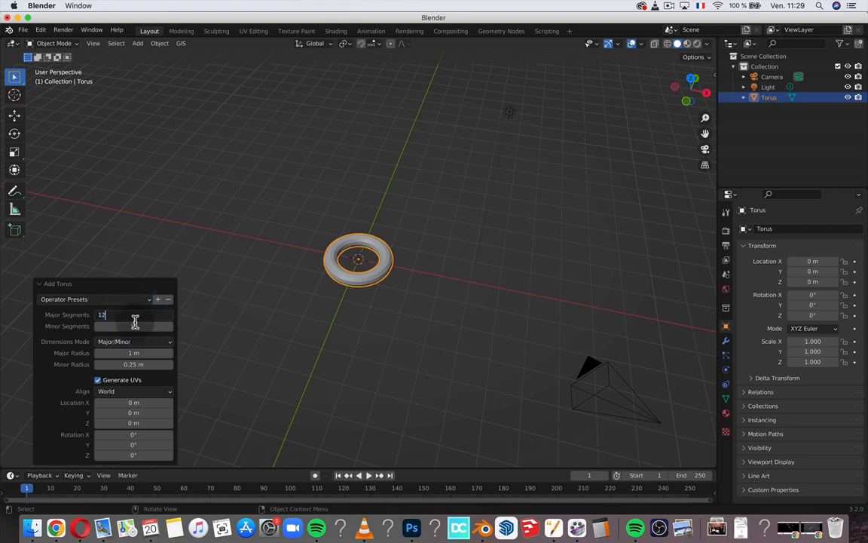
pyautogui.press('Return')
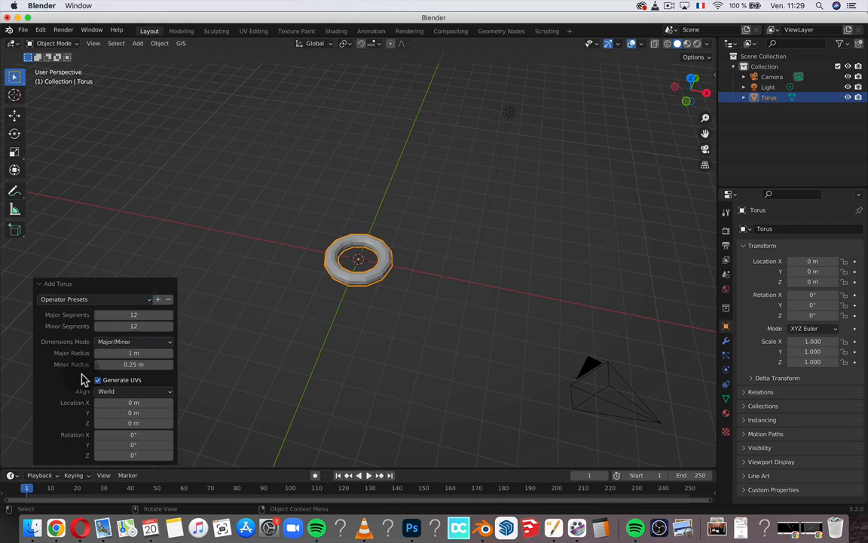
# - Set the torus's minor radius to 0.39 m
pyautogui.click(74, 337)
pyautogui.click(136, 365)
pyautogui.write('0.43')
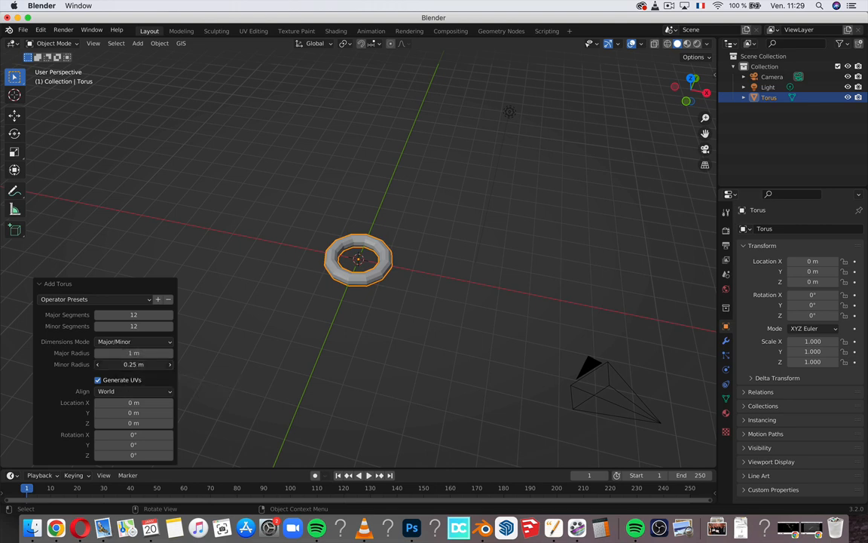
pyautogui.press('Return')
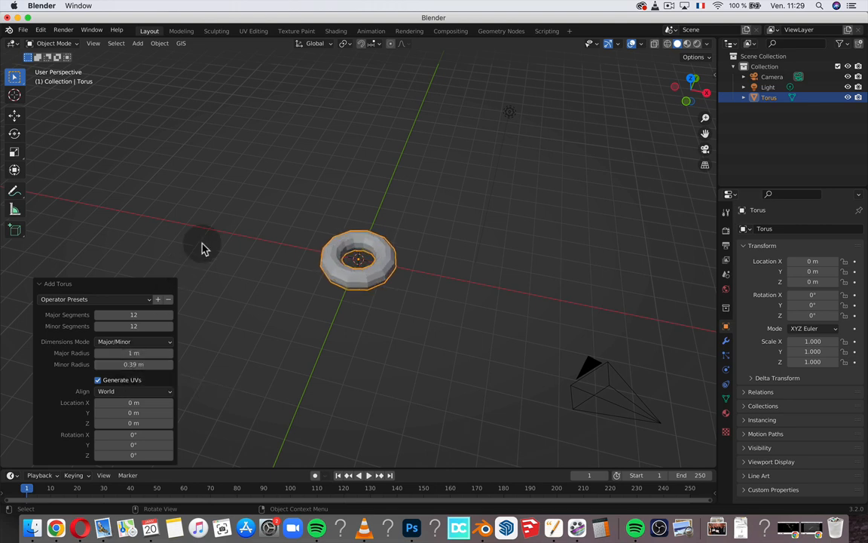
# - View the torus from the top in wireframe shading and enter Edit Mode on it
pyautogui.click(692, 80)
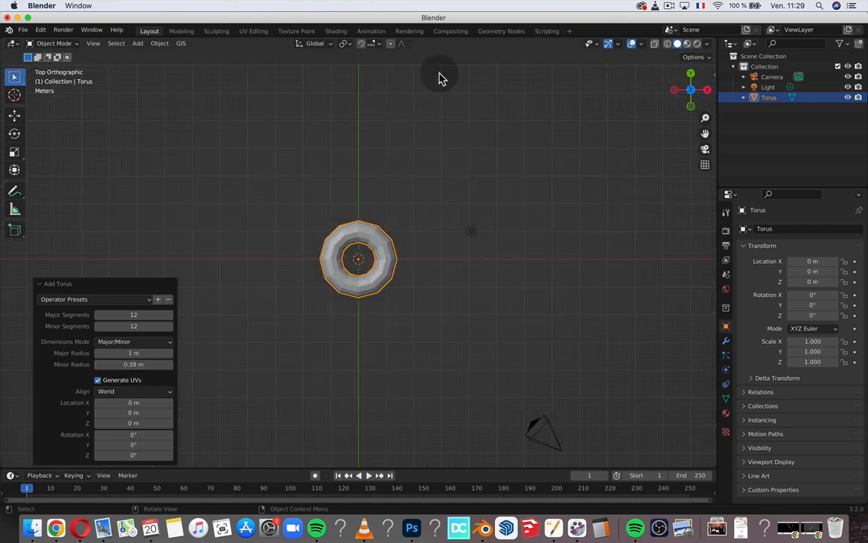
pyautogui.moveTo(708, 120); pyautogui.dragTo(707, 109)
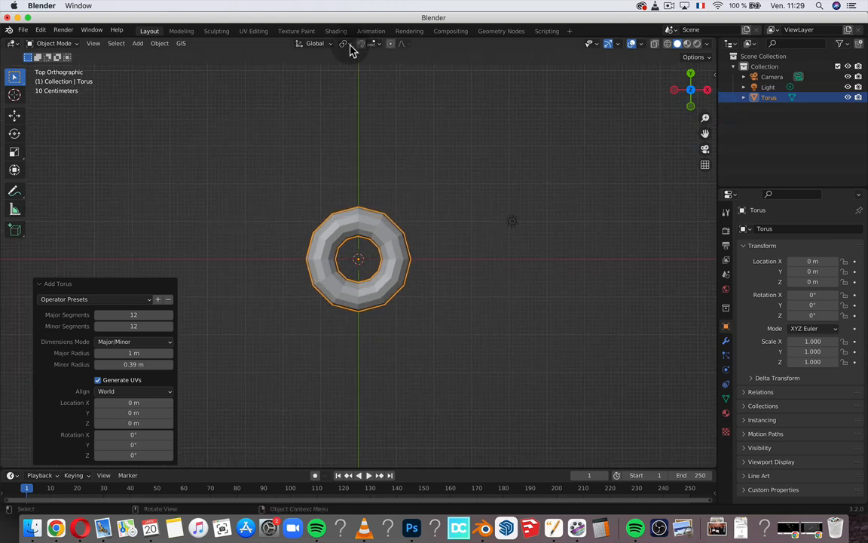
pyautogui.click(667, 43)
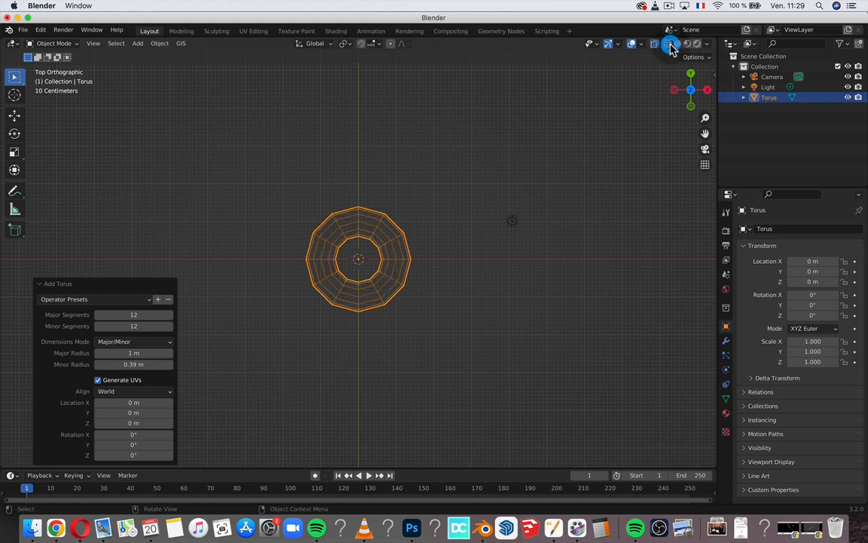
pyautogui.click(210, 155)
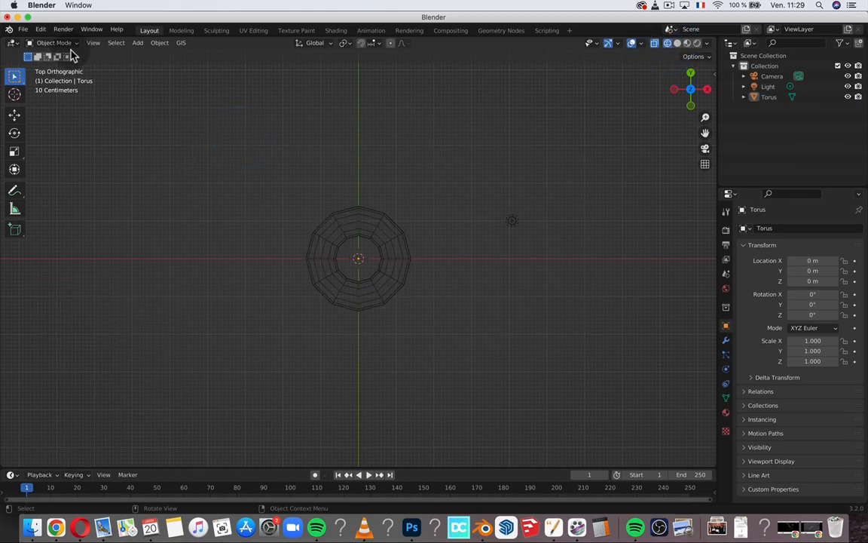
pyautogui.click(67, 43)
pyautogui.click(62, 66)
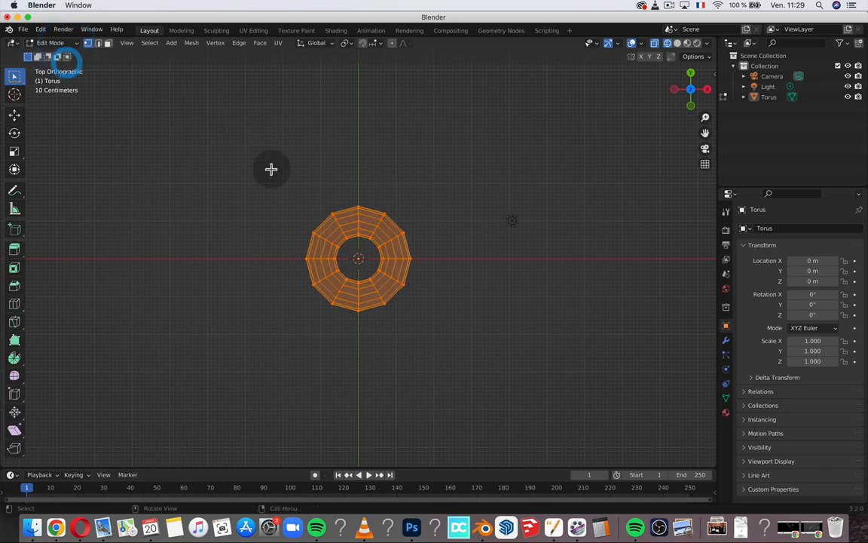
# - Select the positive-Y half of the torus and move it along Y, leaving a gap about one torus radius wide
pyautogui.moveTo(256, 173); pyautogui.dragTo(437, 261)
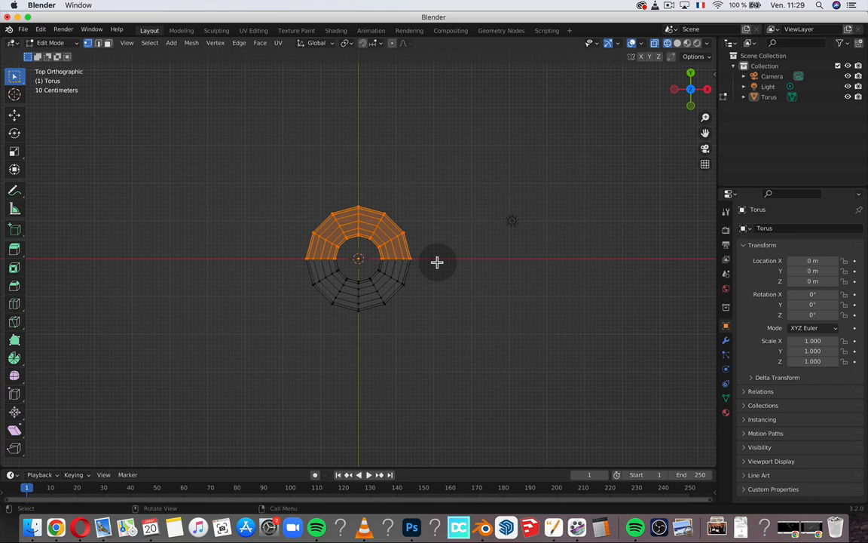
pyautogui.press('g')
pyautogui.press('y')
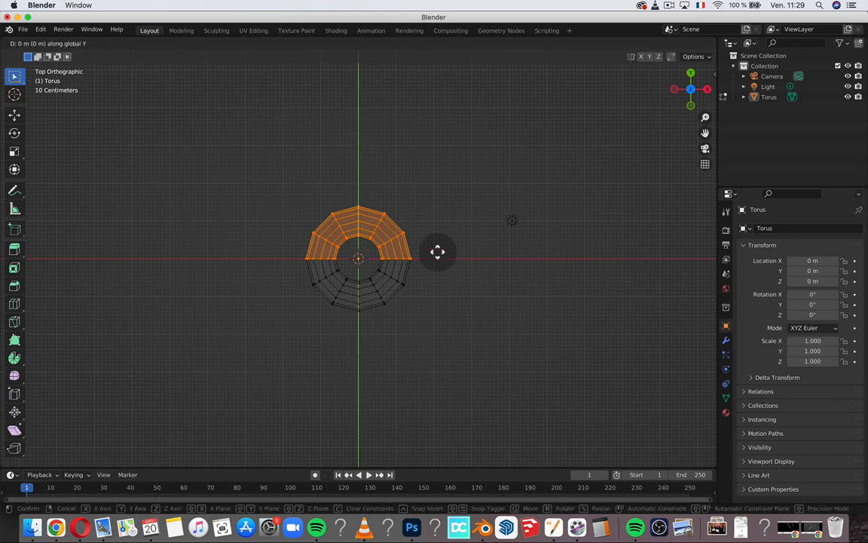
pyautogui.click(436, 207)
pyautogui.click(430, 218)
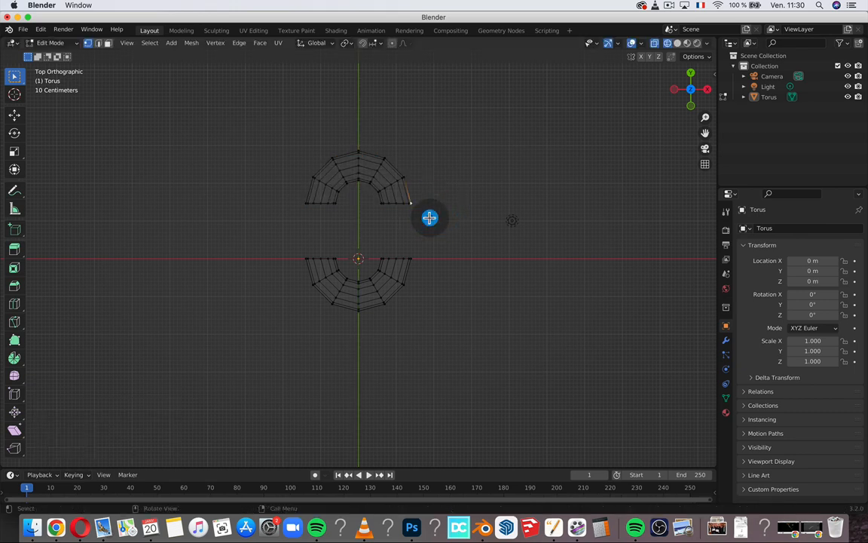
# - Return to solid shading, switch to edge selection and select the moved half's open-end edge loop on the positive X side
pyautogui.moveTo(430, 218); pyautogui.dragTo(429, 218, button='middle')
pyautogui.click(677, 43)
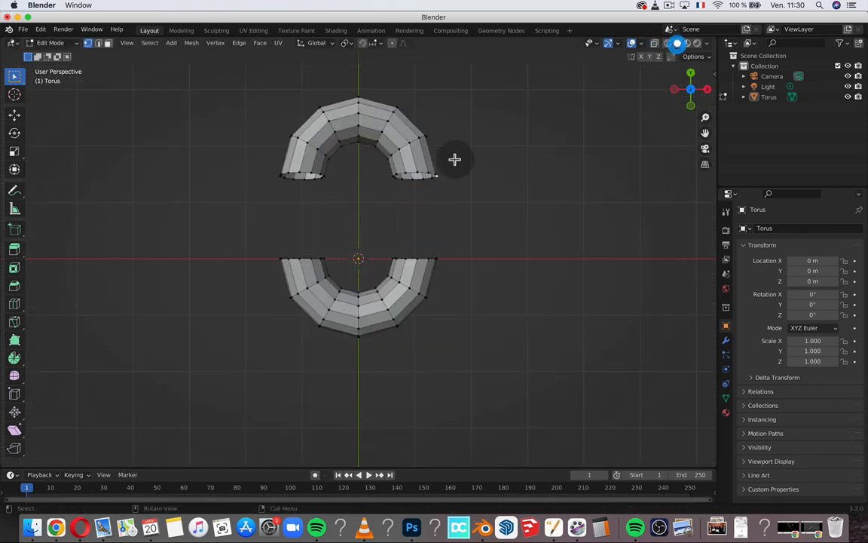
pyautogui.moveTo(454, 159); pyautogui.dragTo(461, 193, button='middle')
pyautogui.scroll(3, 472, 279)
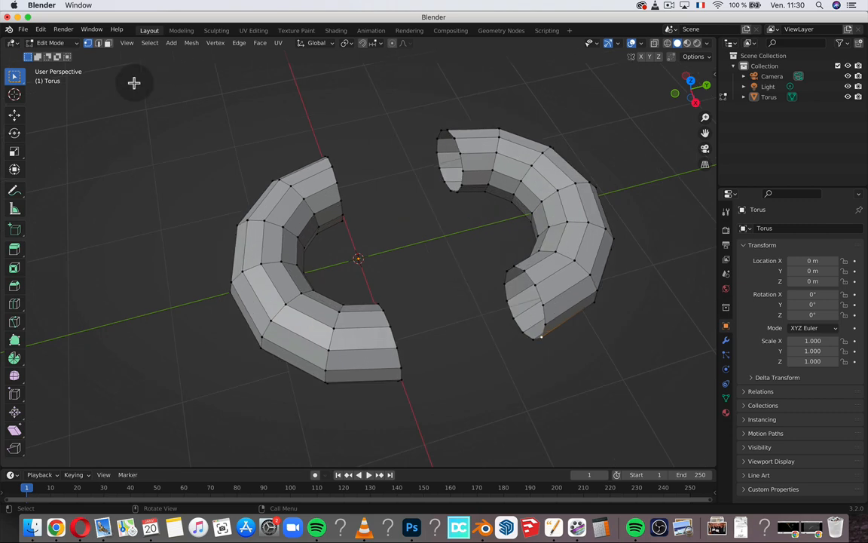
pyautogui.click(98, 43)
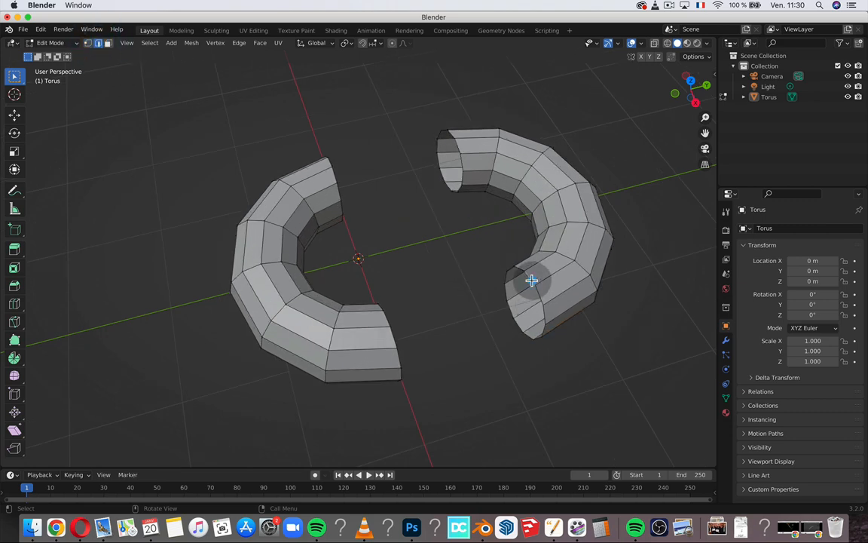
pyautogui.click(532, 280)
pyautogui.keyDown('shift'); pyautogui.click(541, 309); pyautogui.keyUp('shift')
pyautogui.keyDown('ctrl'); pyautogui.click(518, 325); pyautogui.keyUp('ctrl')
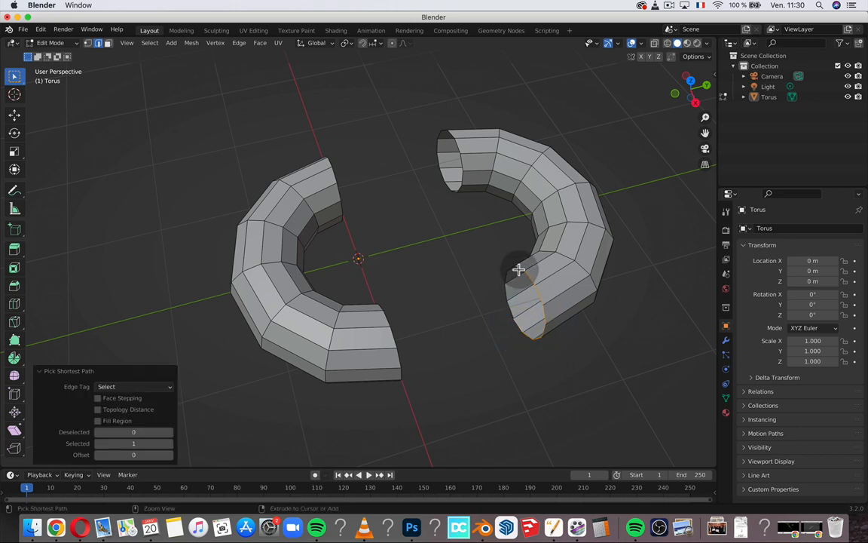
# - Add the facing open-end edge loop of the stationary half, on the positive X side, to the selection
pyautogui.moveTo(519, 269); pyautogui.dragTo(295, 285, button='middle')
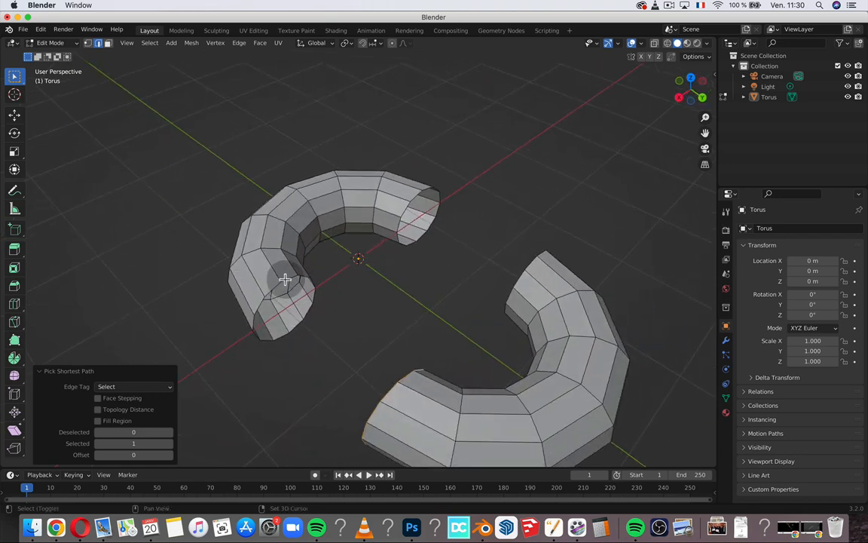
pyautogui.keyDown('shift'); pyautogui.click(285, 279); pyautogui.keyUp('shift')
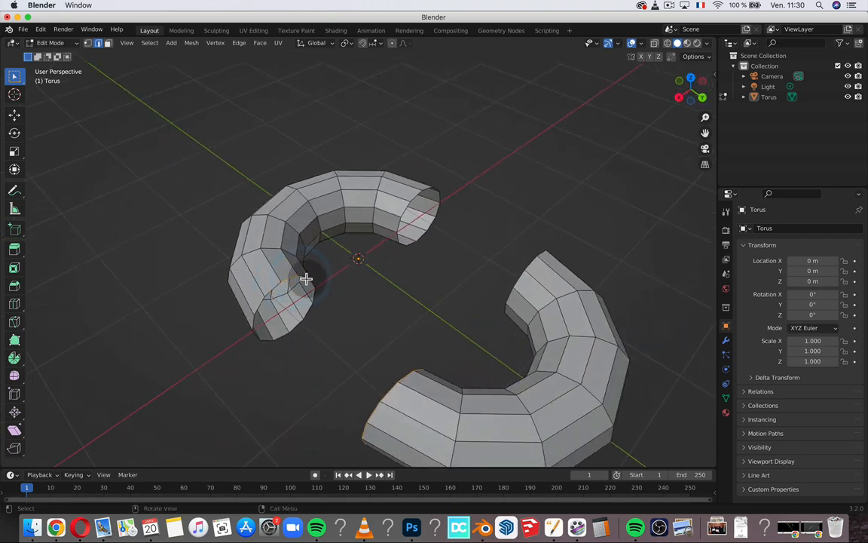
pyautogui.keyDown('shift'); pyautogui.click(298, 280); pyautogui.keyUp('shift')
pyautogui.scroll(-5, 300, 281)
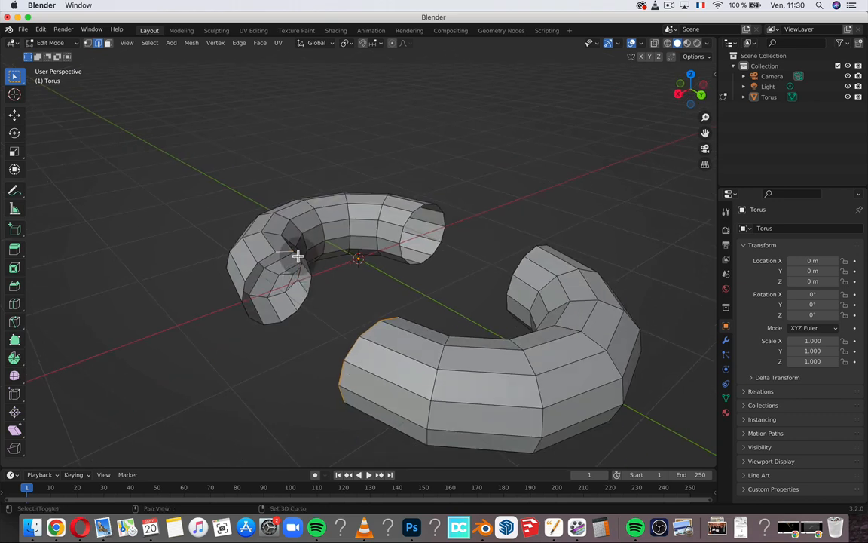
pyautogui.keyDown('shift'); pyautogui.click(300, 255); pyautogui.keyUp('shift')
pyautogui.scroll(5, 305, 258)
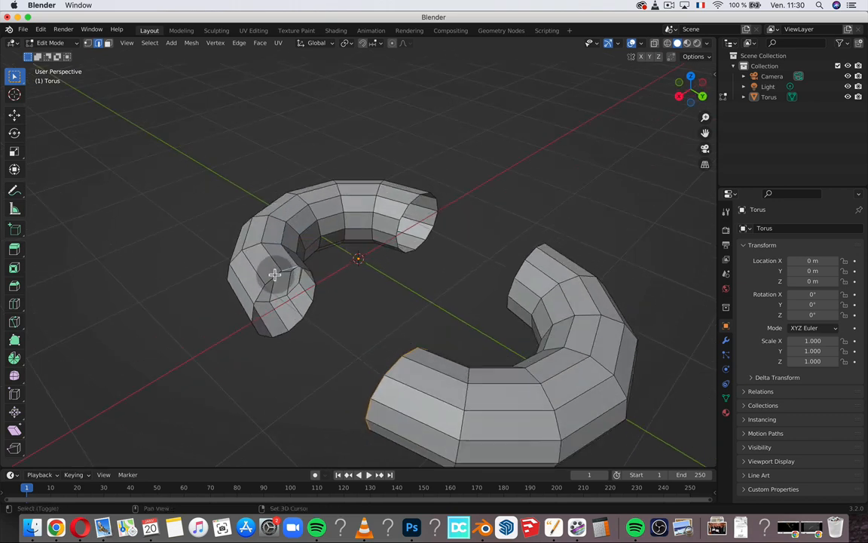
pyautogui.keyDown('shift'); pyautogui.click(272, 277); pyautogui.keyUp('shift')
pyautogui.keyDown('shift'); pyautogui.click(259, 294); pyautogui.keyUp('shift')
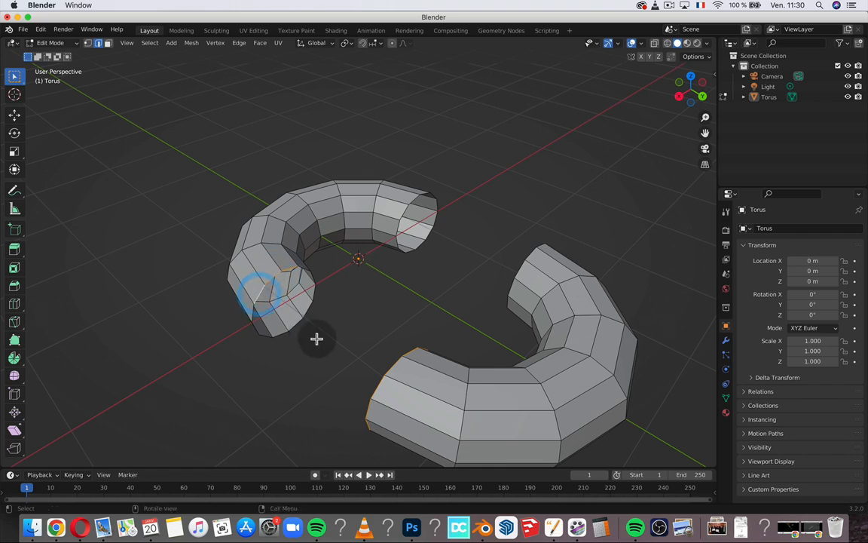
pyautogui.keyDown('ctrl'); pyautogui.click(296, 326); pyautogui.keyUp('ctrl')
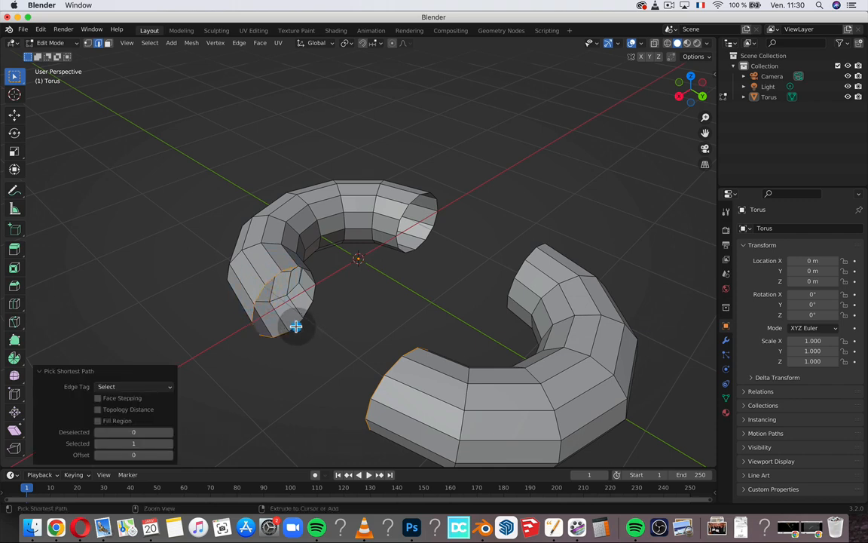
pyautogui.keyDown('ctrl'); pyautogui.click(316, 281); pyautogui.keyUp('ctrl')
pyautogui.keyDown('ctrl'); pyautogui.click(304, 269); pyautogui.keyUp('ctrl')
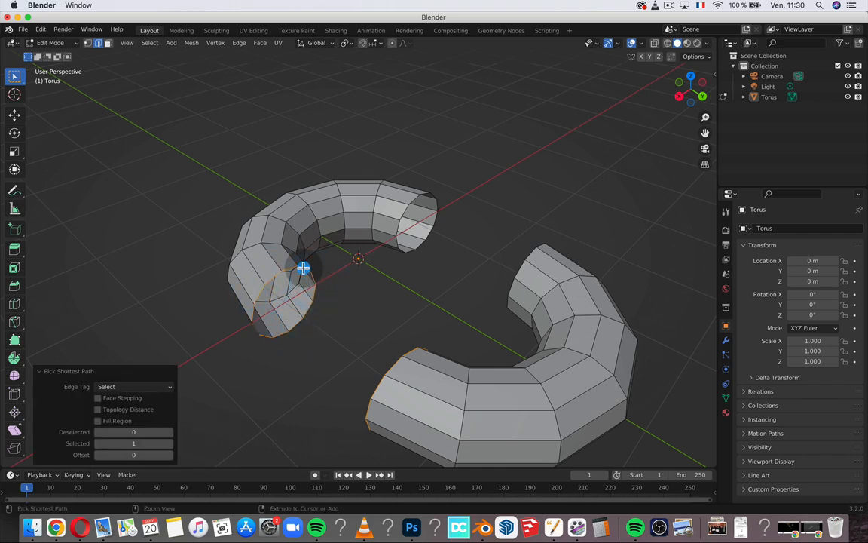
# - Join the two selected open ends with Bridge Edge Loops
pyautogui.hscroll(-10, 383, 334)
pyautogui.hscroll(3, 383, 334)
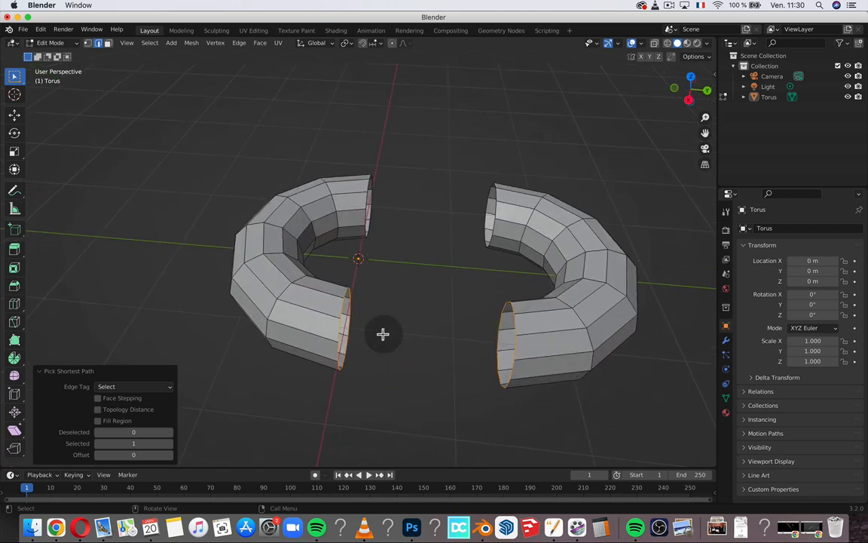
pyautogui.hscroll(1, 383, 334)
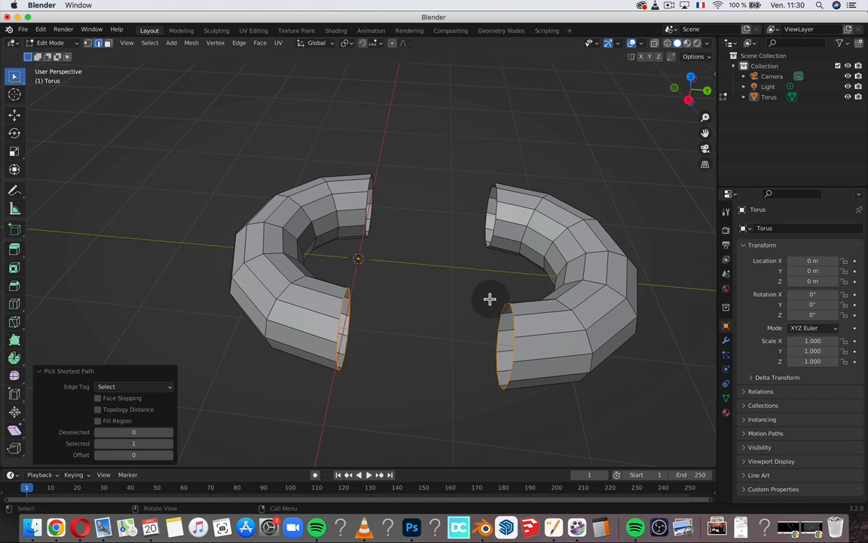
pyautogui.rightClick(512, 313)
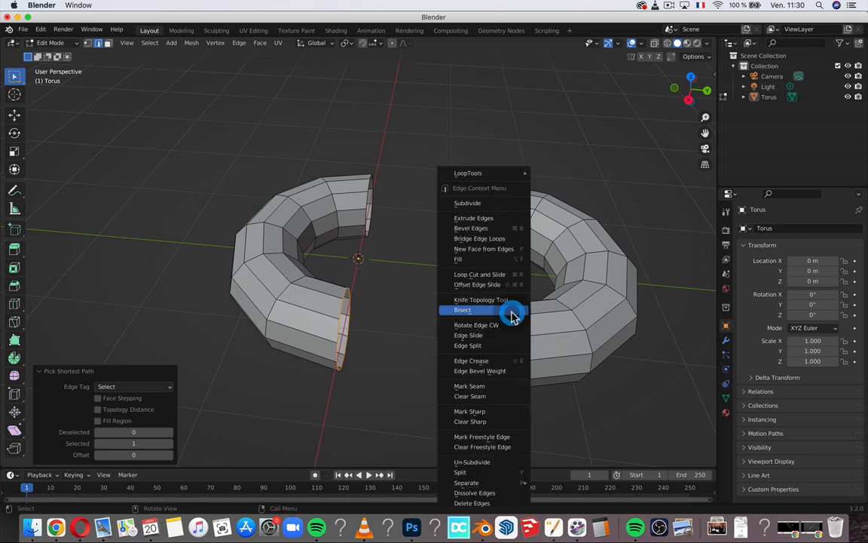
pyautogui.click(480, 244)
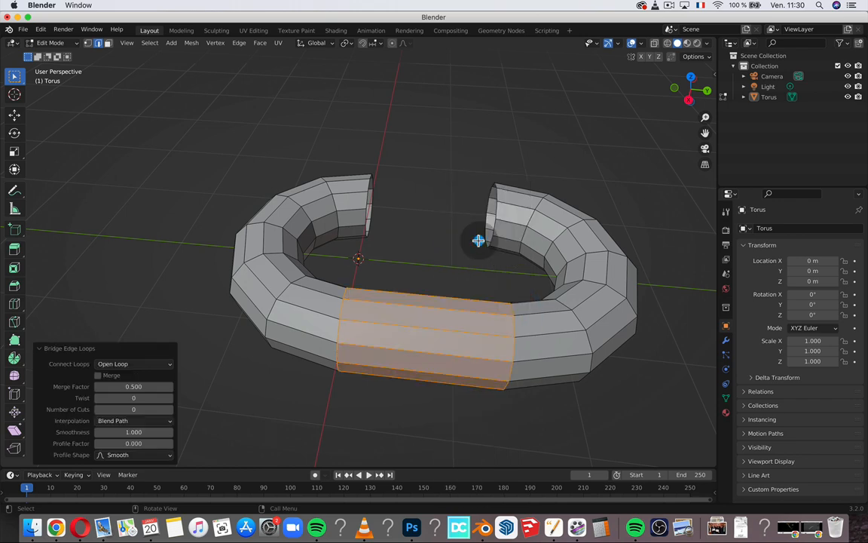
# - Select the stationary half's open-end edge loop on the negative X side
pyautogui.moveTo(394, 293); pyautogui.dragTo(450, 241, button='middle')
pyautogui.click(445, 230)
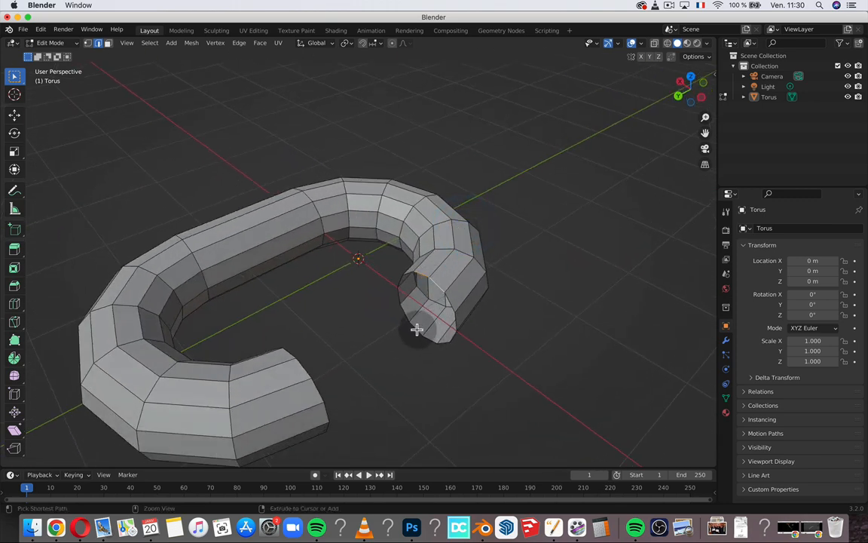
pyautogui.keyDown('ctrl'); pyautogui.click(416, 329); pyautogui.keyUp('ctrl')
# - Add the moved half's facing open-end edge loop, on the negative X side, to the selection
pyautogui.moveTo(407, 279); pyautogui.dragTo(173, 338, button='middle')
pyautogui.keyDown('shift'); pyautogui.click(173, 334); pyautogui.keyUp('shift')
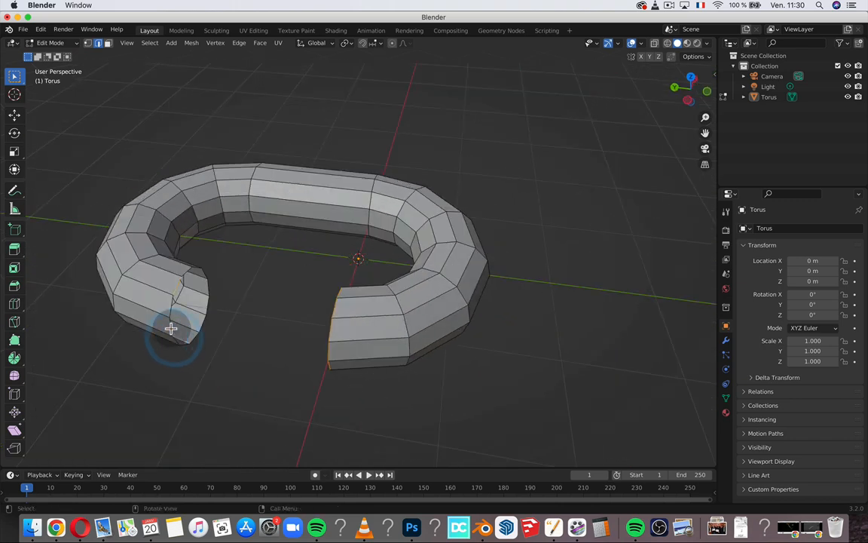
pyautogui.keyDown('shift'); pyautogui.click(175, 326); pyautogui.keyUp('shift')
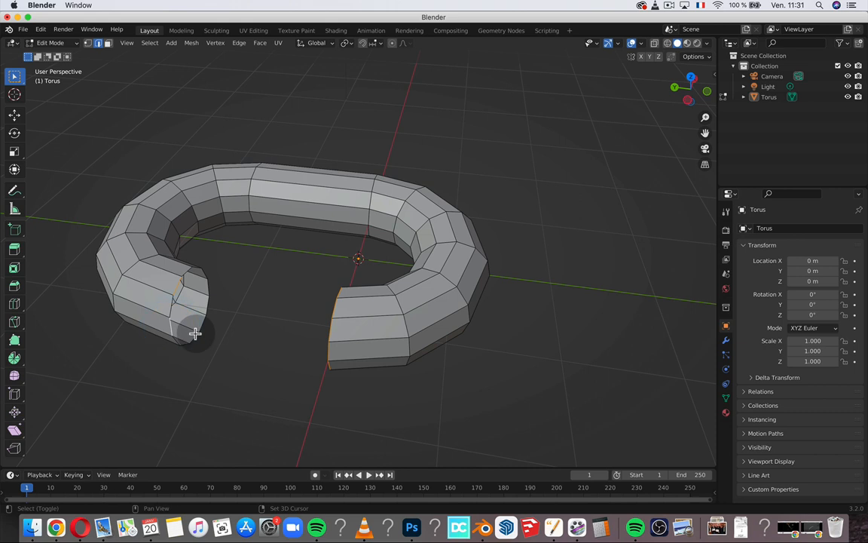
pyautogui.keyDown('ctrl'); pyautogui.click(194, 334); pyautogui.keyUp('ctrl')
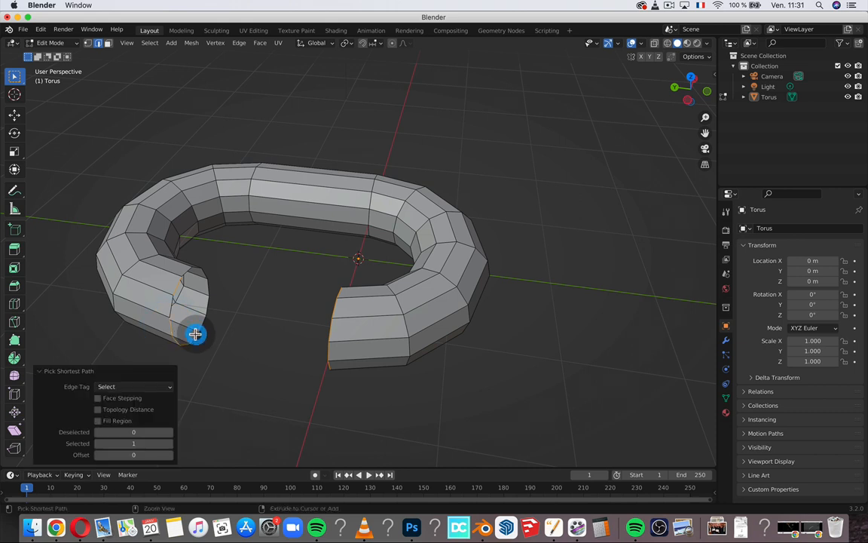
pyautogui.keyDown('ctrl'); pyautogui.click(203, 272); pyautogui.keyUp('ctrl')
pyautogui.keyDown('ctrl'); pyautogui.click(187, 273); pyautogui.keyUp('ctrl')
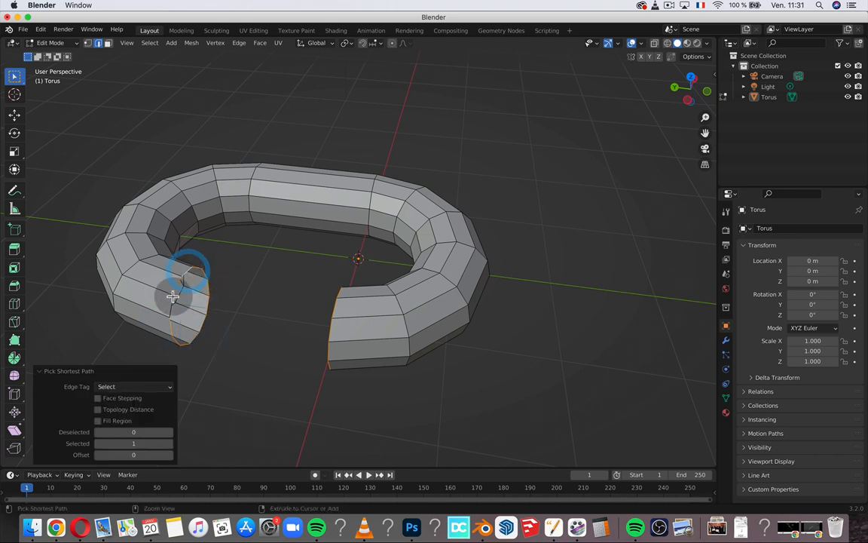
pyautogui.hotkey('ctrl', 'z')
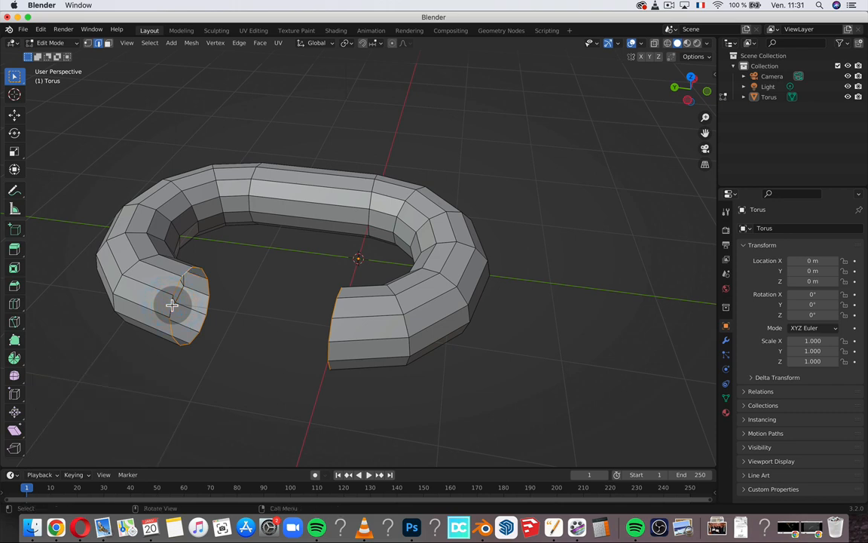
pyautogui.keyDown('ctrl'); pyautogui.click(171, 305); pyautogui.keyUp('ctrl')
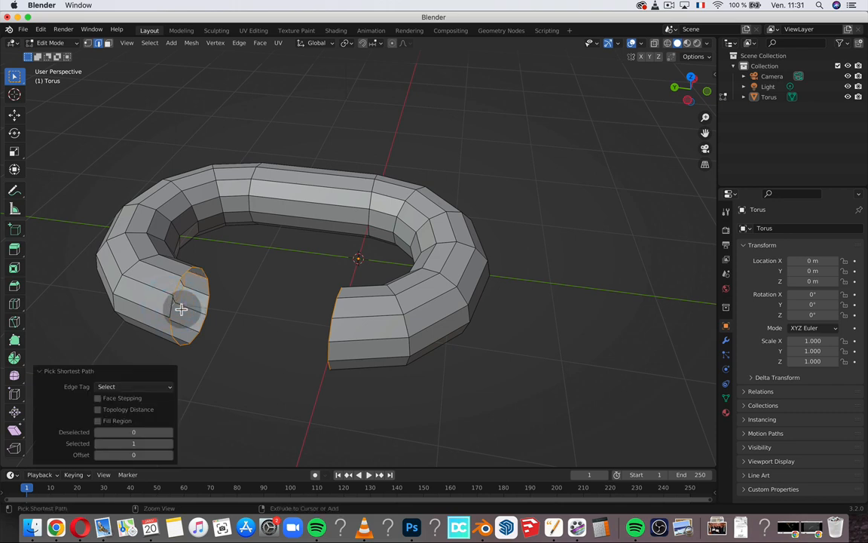
pyautogui.hotkey('ctrl', 'z')
pyautogui.scroll(2, 171, 305)
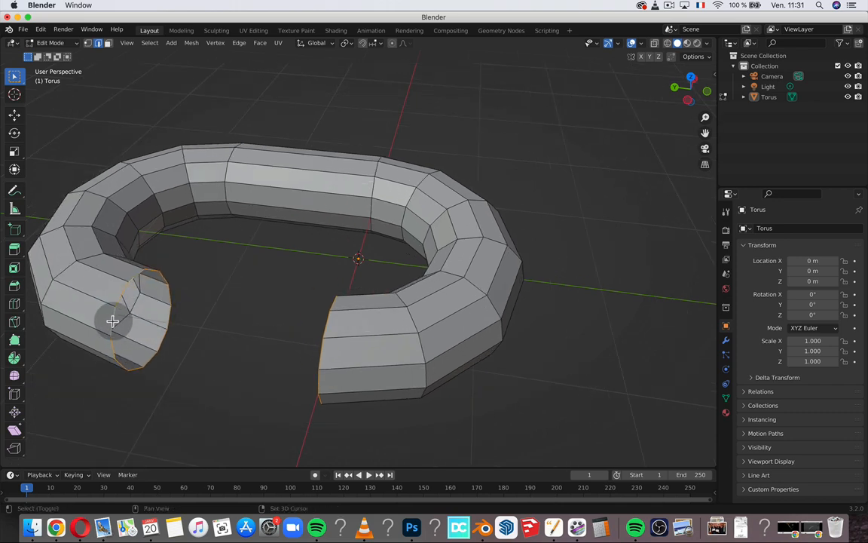
# - Connect the two selected open ends on the negative X side with Bridge Edge Loops
pyautogui.moveTo(112, 321); pyautogui.dragTo(204, 312, button='middle')
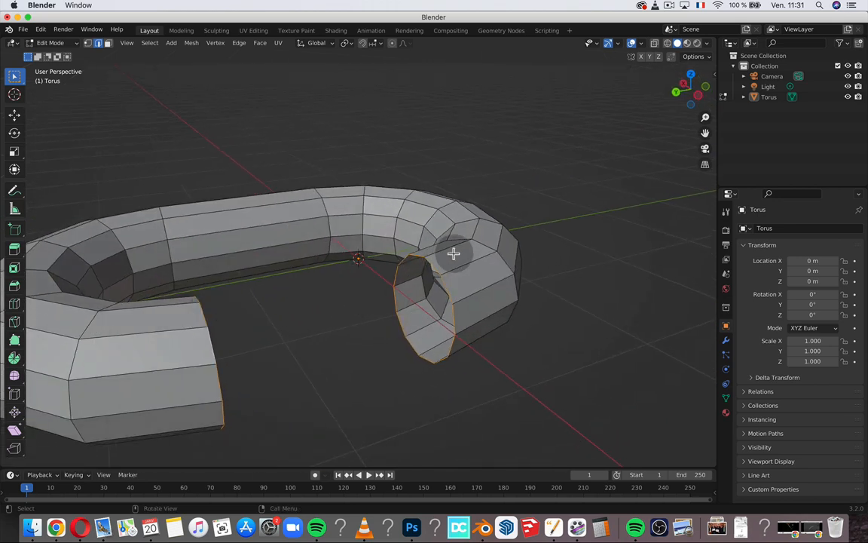
pyautogui.rightClick(392, 239)
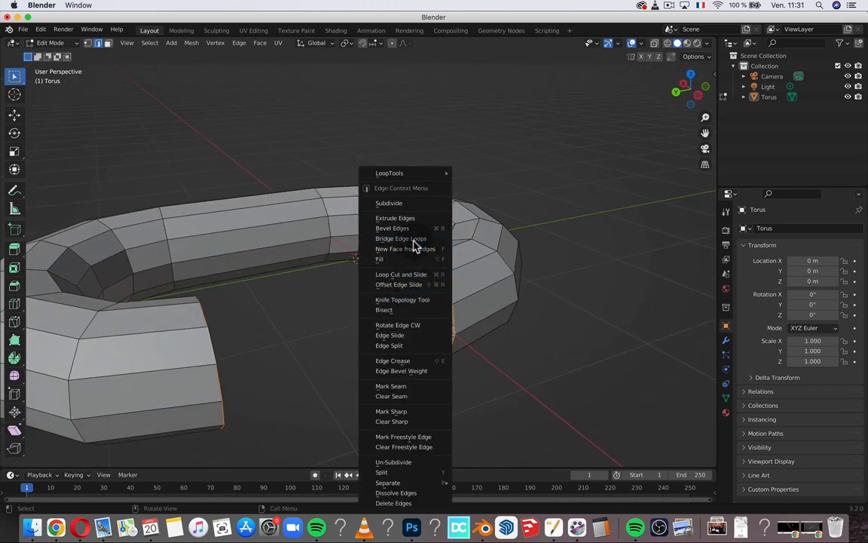
pyautogui.click(413, 240)
pyautogui.moveTo(384, 295); pyautogui.dragTo(460, 271, button='middle')
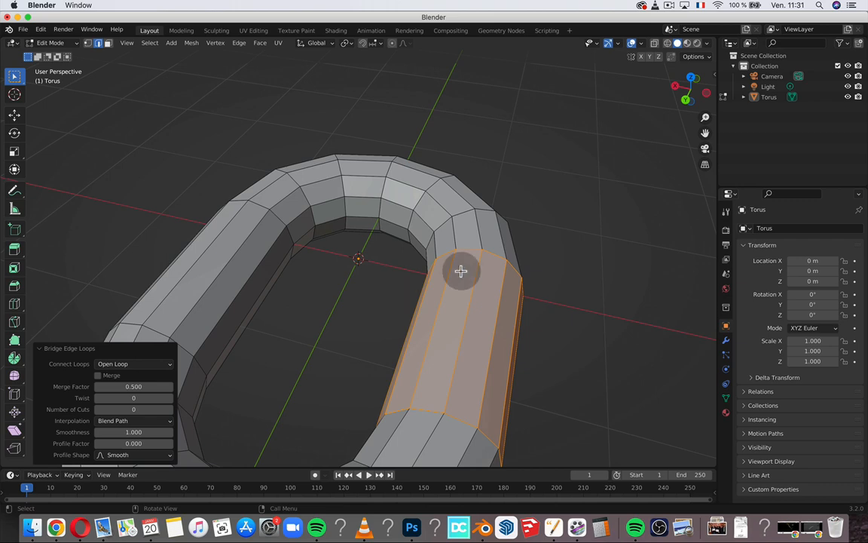
# - Switch to the top view, return to Object Mode and apply Shade Smooth to the finished link
pyautogui.click(690, 78)
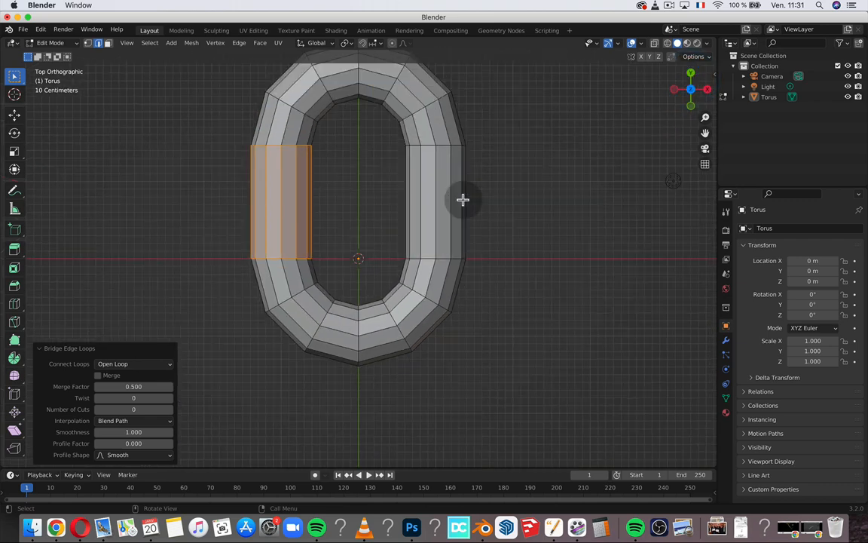
pyautogui.scroll(-2, 462, 199)
pyautogui.press('Tab')
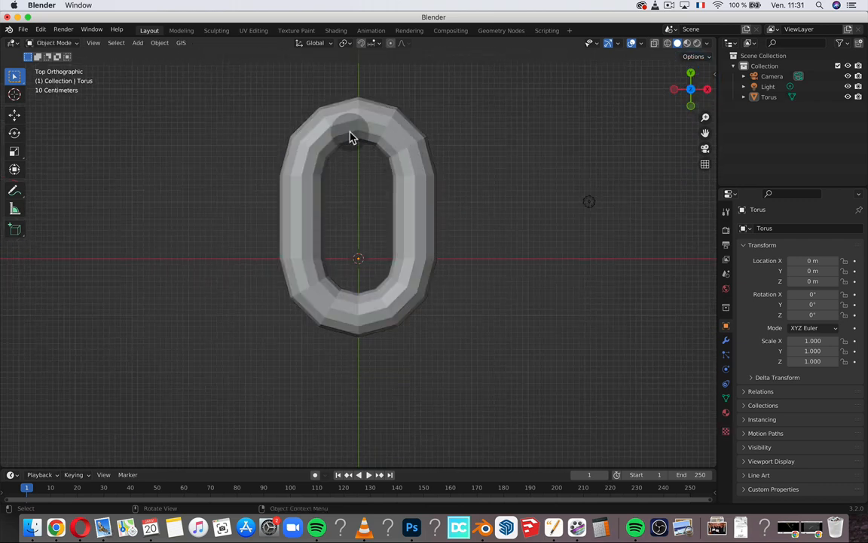
pyautogui.click(334, 133)
pyautogui.rightClick(334, 133)
pyautogui.click(334, 133)
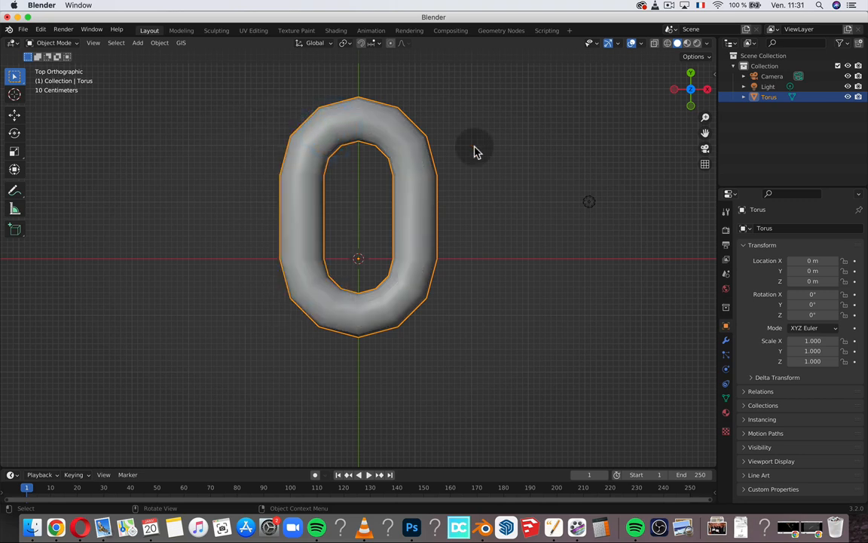
# - Add an Array modifier to the link with a fixed count of 6
pyautogui.scroll(-2, 475, 151)
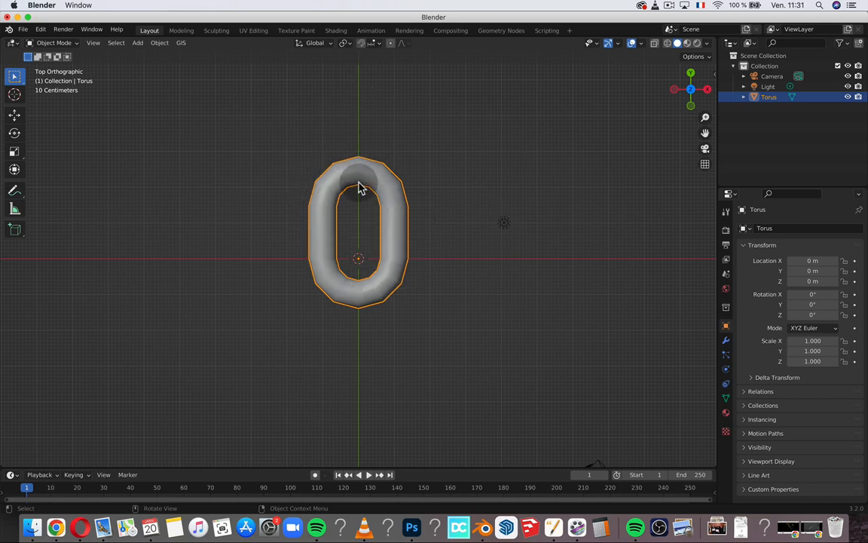
pyautogui.moveTo(704, 132); pyautogui.dragTo(718, 237)
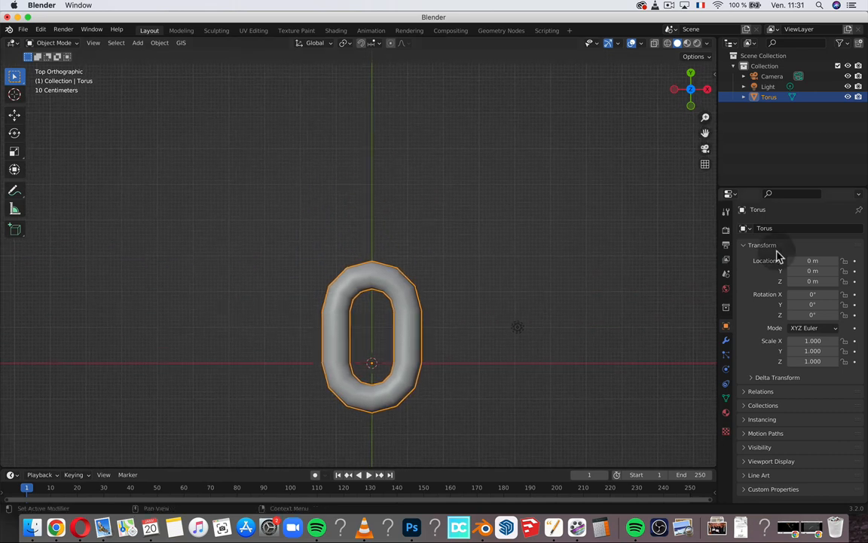
pyautogui.click(726, 341)
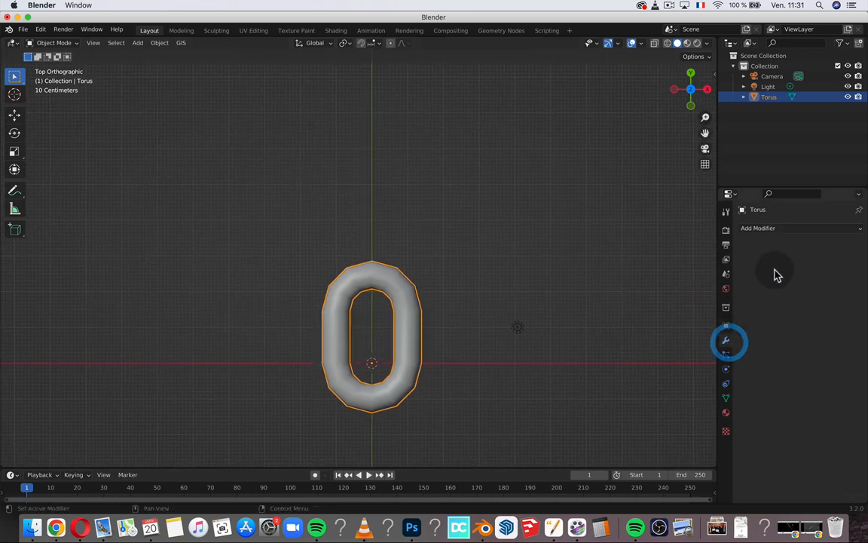
pyautogui.click(764, 236)
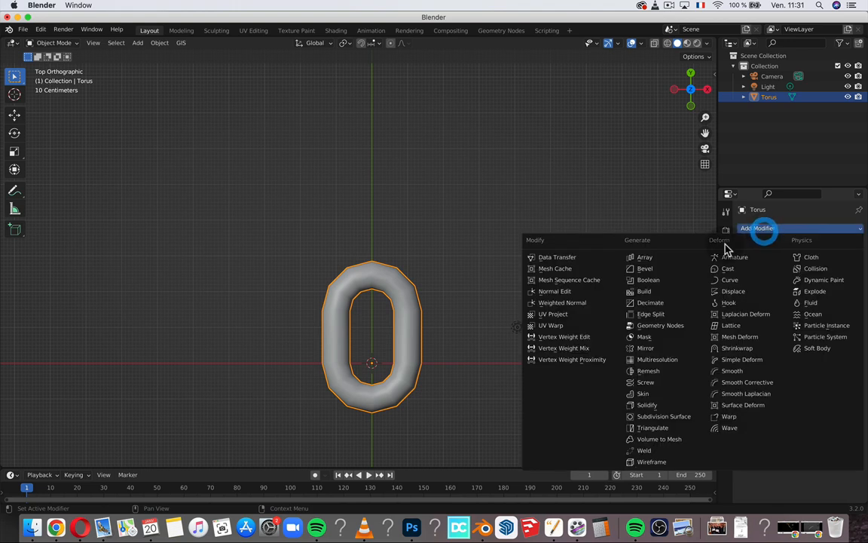
pyautogui.click(686, 257)
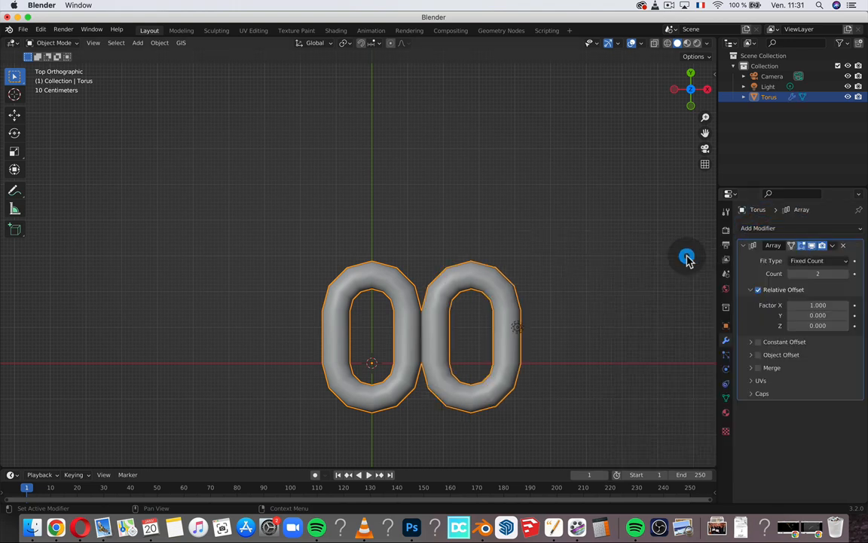
pyautogui.click(845, 274)
pyautogui.click(845, 274)
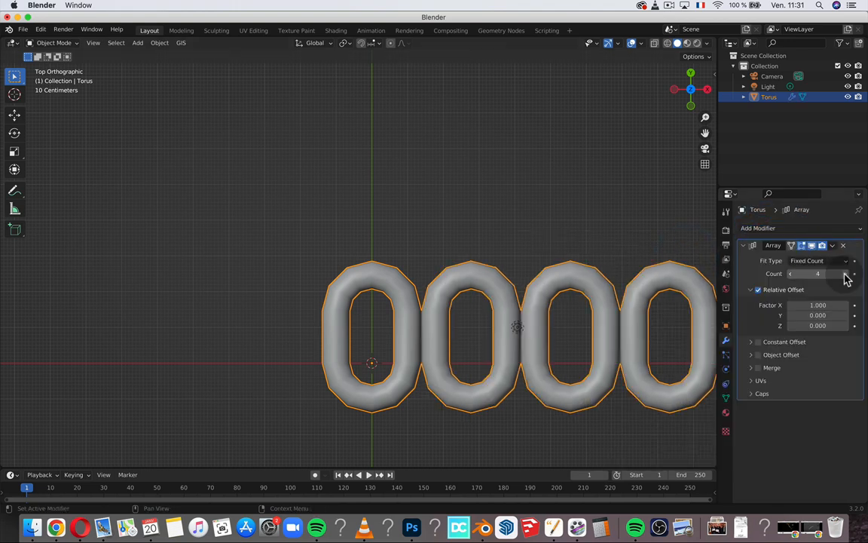
pyautogui.click(846, 275)
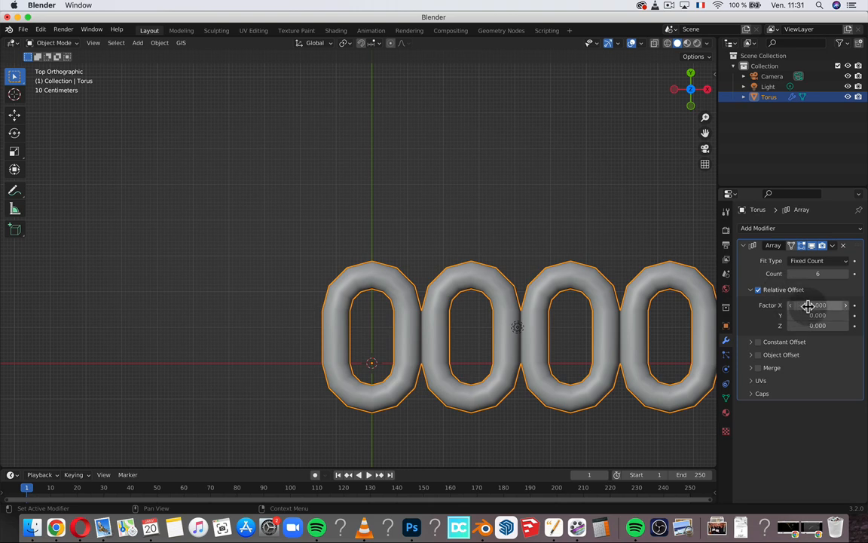
# - Set the array's relative offset to 0 in X and 1 in Y so the links line up along Y
pyautogui.click(808, 304)
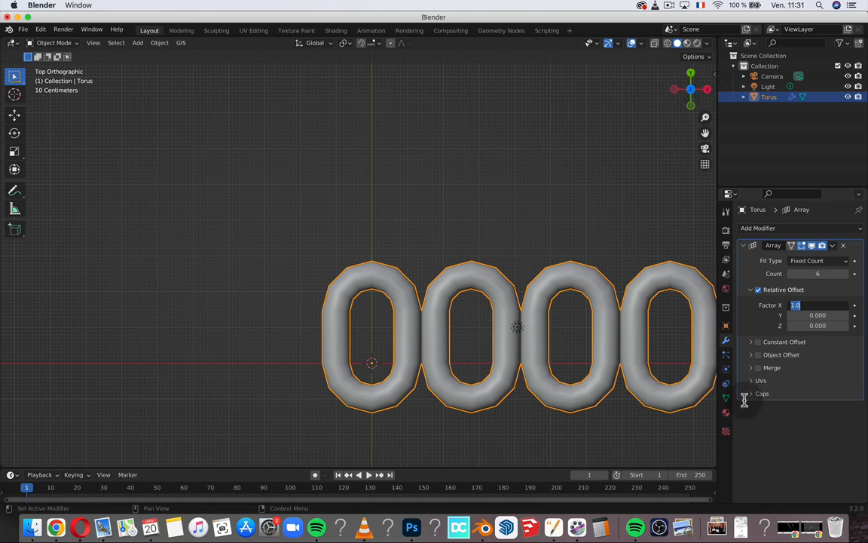
pyautogui.write('0')
pyautogui.press('Return')
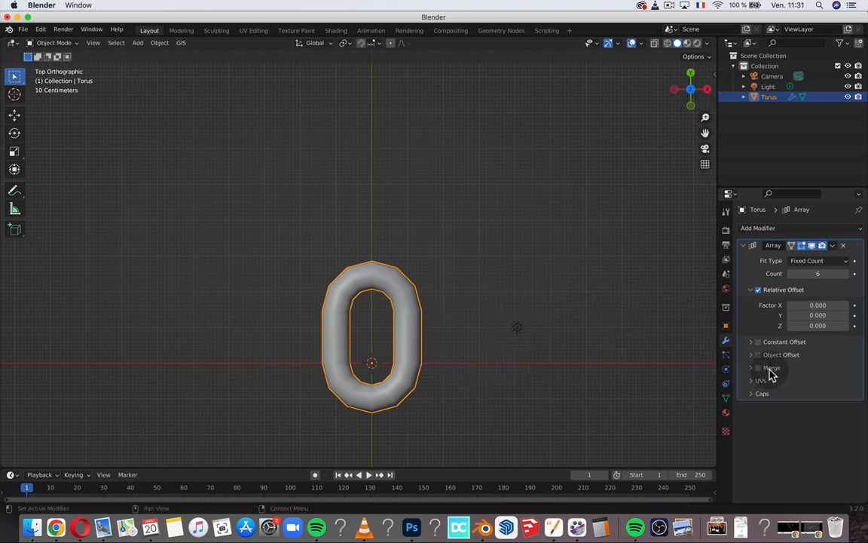
pyautogui.click(812, 315)
pyautogui.write('1')
pyautogui.press('Return')
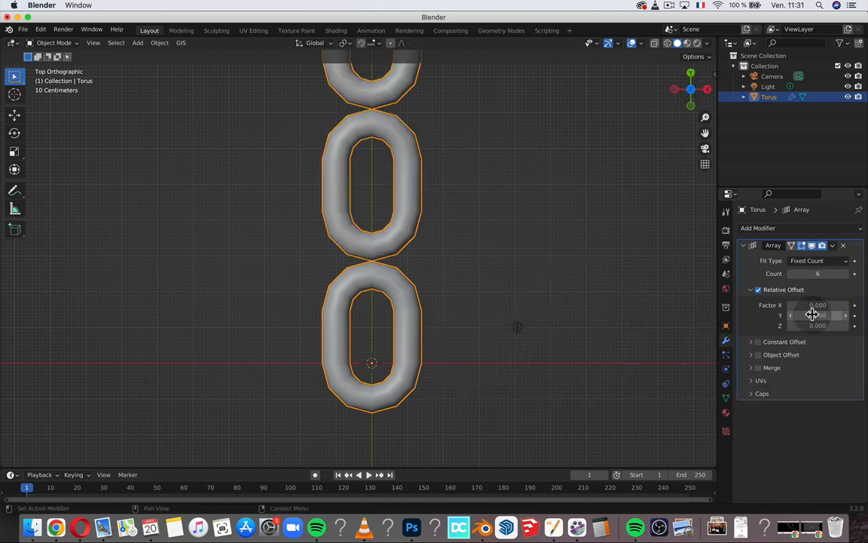
# - Reduce the array's relative Y offset to 0.600 so that neighbouring links overlap
pyautogui.scroll(-4, 370, 229)
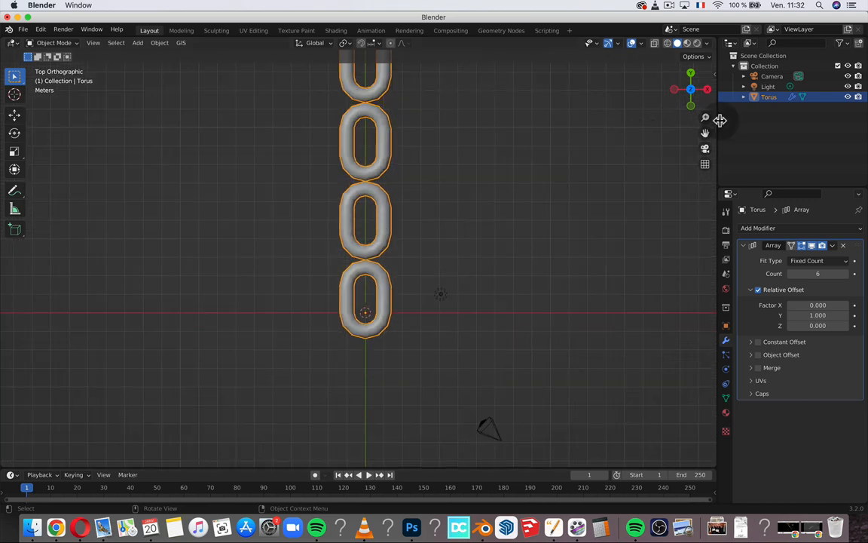
pyautogui.moveTo(706, 132); pyautogui.dragTo(705, 204)
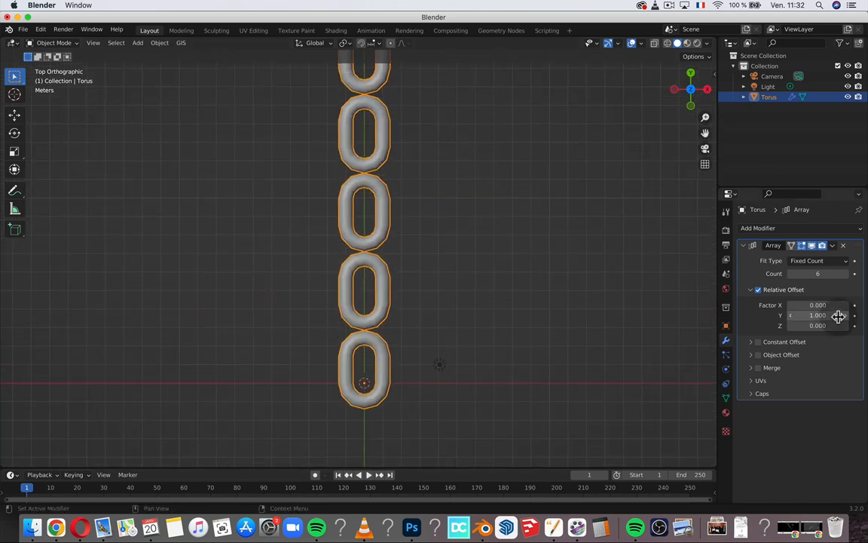
pyautogui.moveTo(827, 315); pyautogui.dragTo(799, 315)
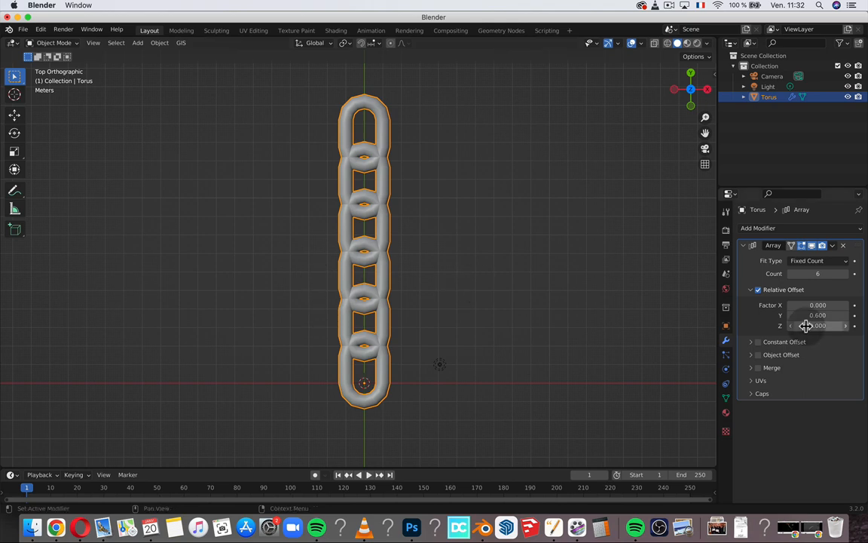
pyautogui.click(805, 262)
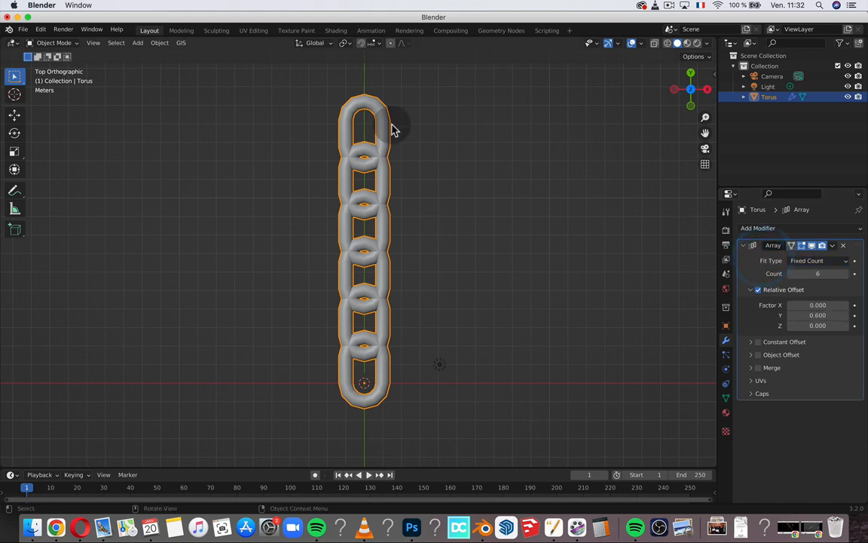
# - Add a Path curve at the world origin
pyautogui.click(53, 43)
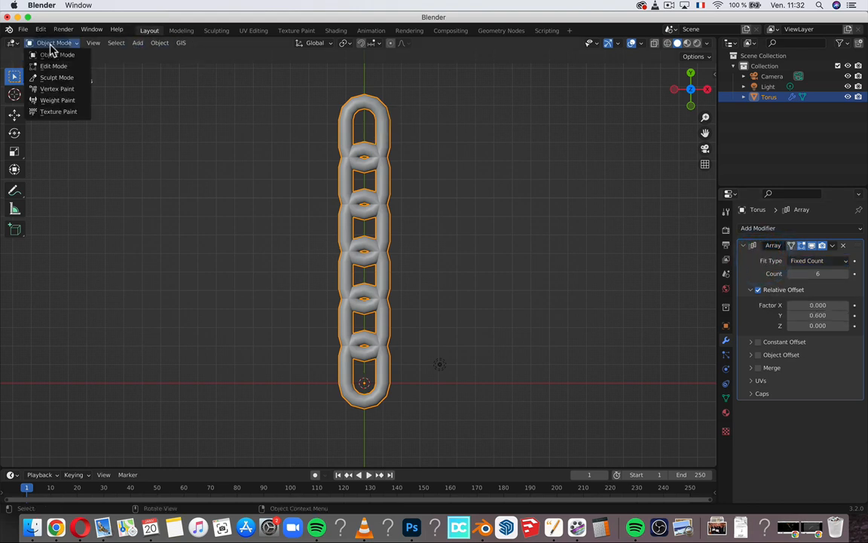
pyautogui.click(138, 43)
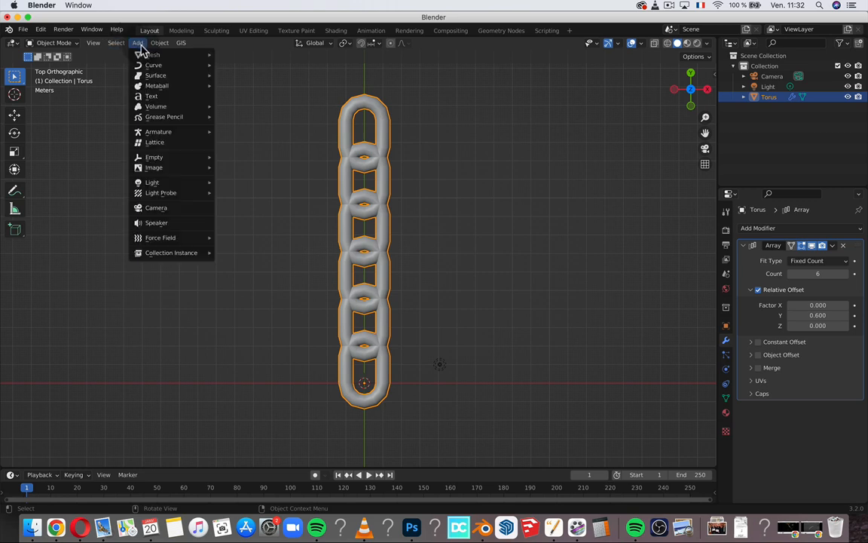
pyautogui.moveTo(154, 66)
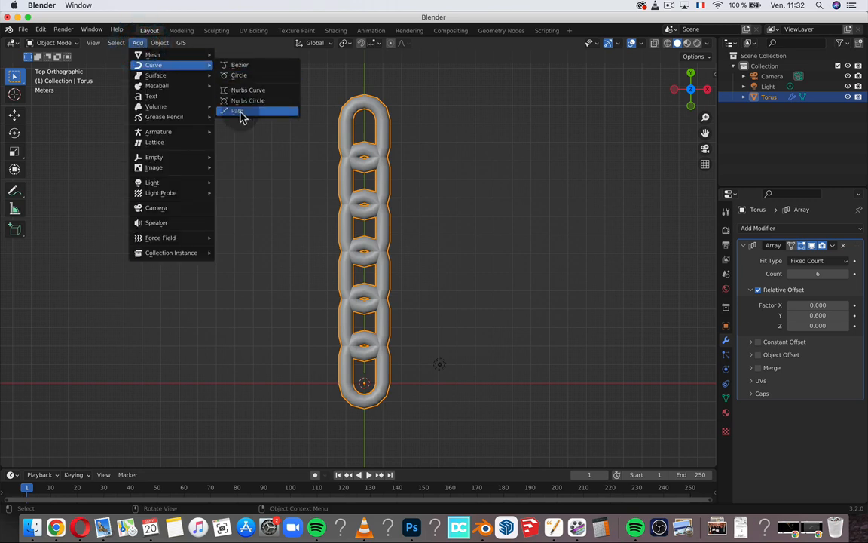
pyautogui.click(240, 113)
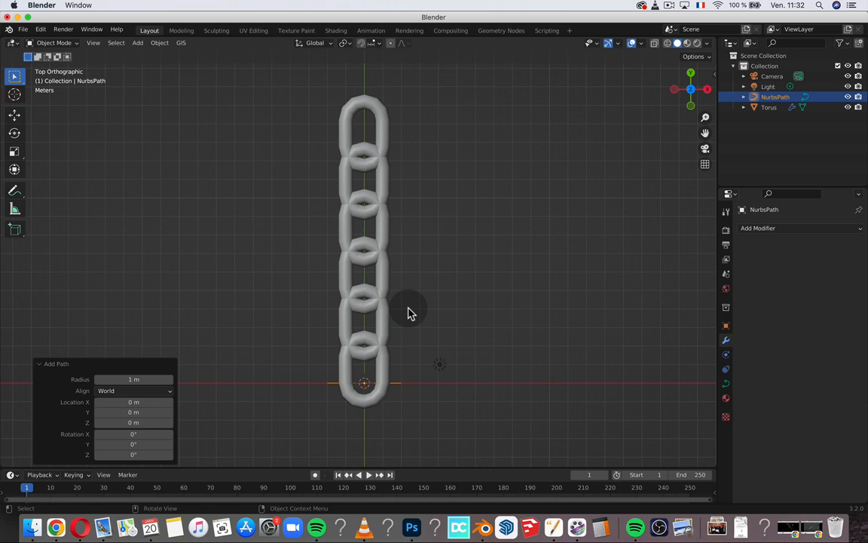
# - Rotate the path 90° about the global Z axis and move it about -4.27 m along X, beside the chain
pyautogui.press('r')
pyautogui.press('z')
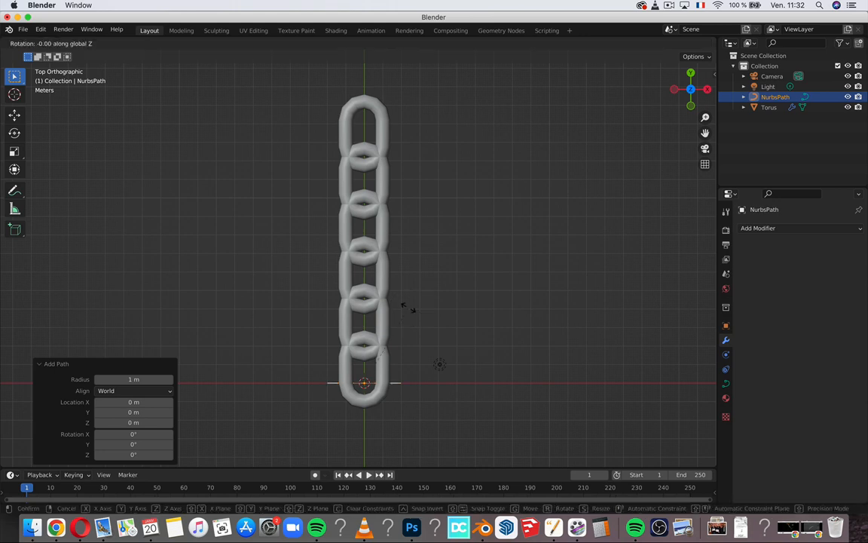
pyautogui.press('Return')
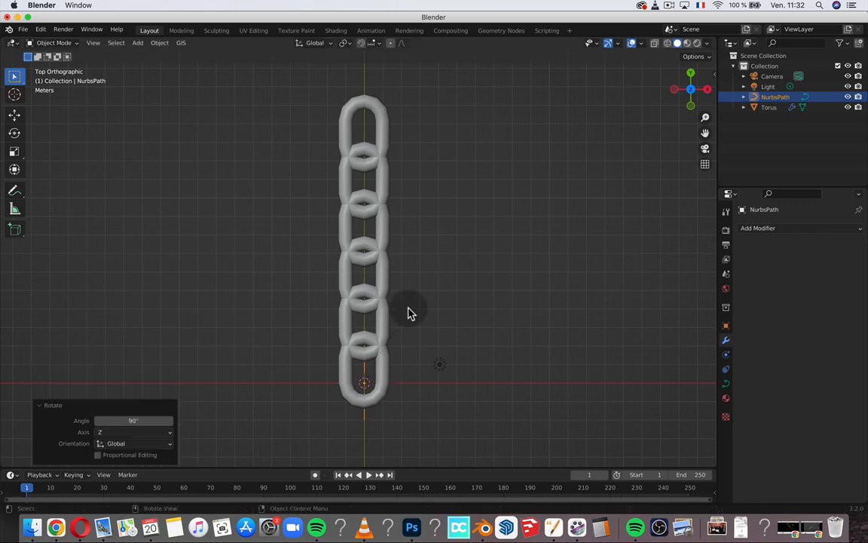
pyautogui.press('g')
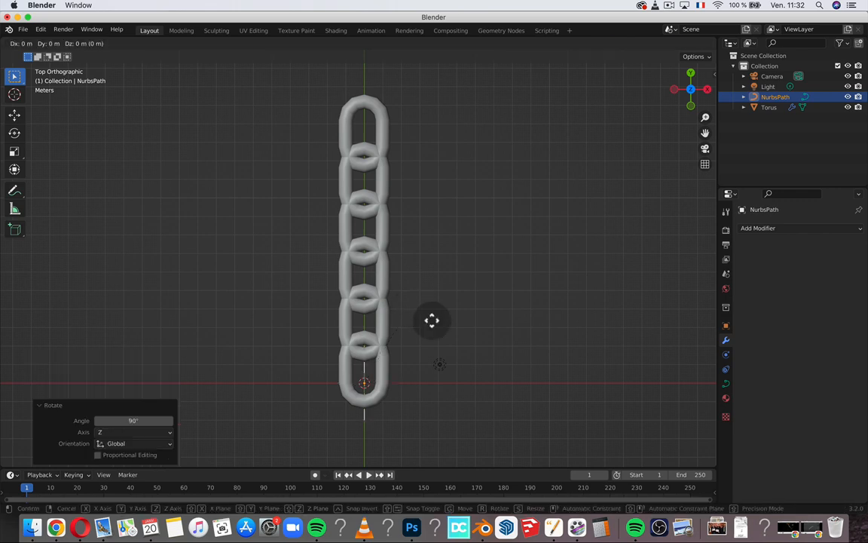
pyautogui.press('x')
pyautogui.click(356, 322)
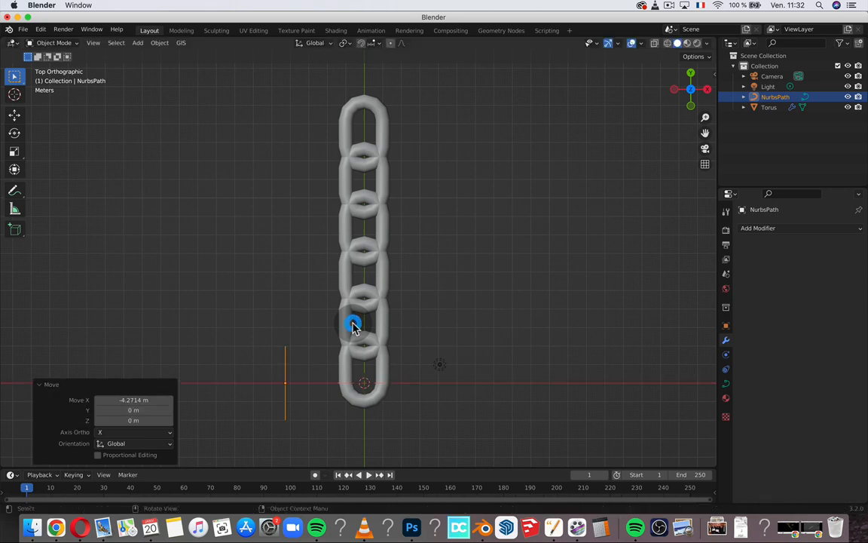
# - Scale the path by about 3.61 and move it about 4.61 m along Y beside the chain
pyautogui.press('s')
pyautogui.click(448, 218)
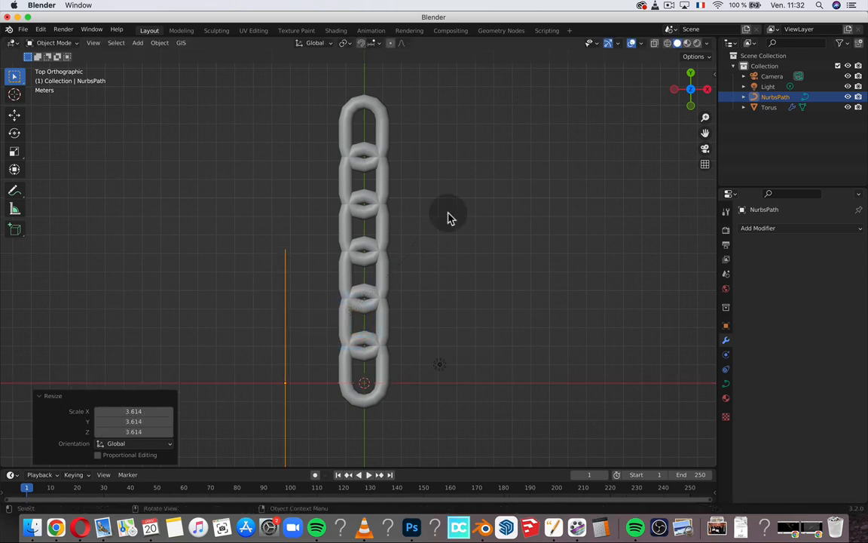
pyautogui.press('g')
pyautogui.press('y')
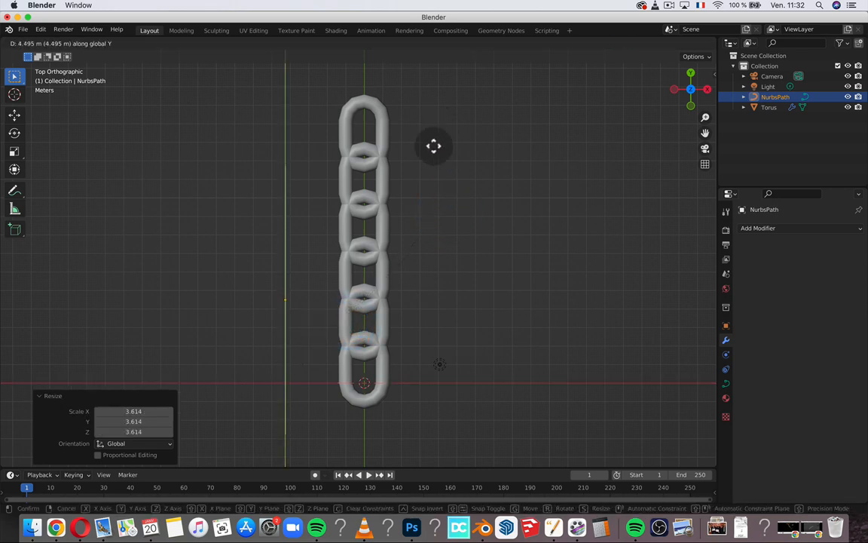
pyautogui.click(411, 132)
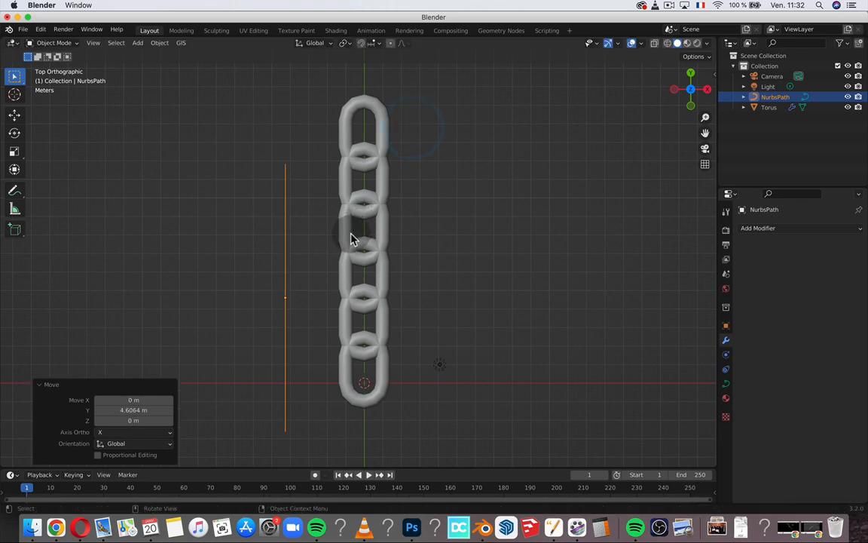
# - Move the path about 3.18 m further along Y and scale it by about 1.18 to span the chain's length
pyautogui.press('g')
pyautogui.press('y')
pyautogui.click(349, 175)
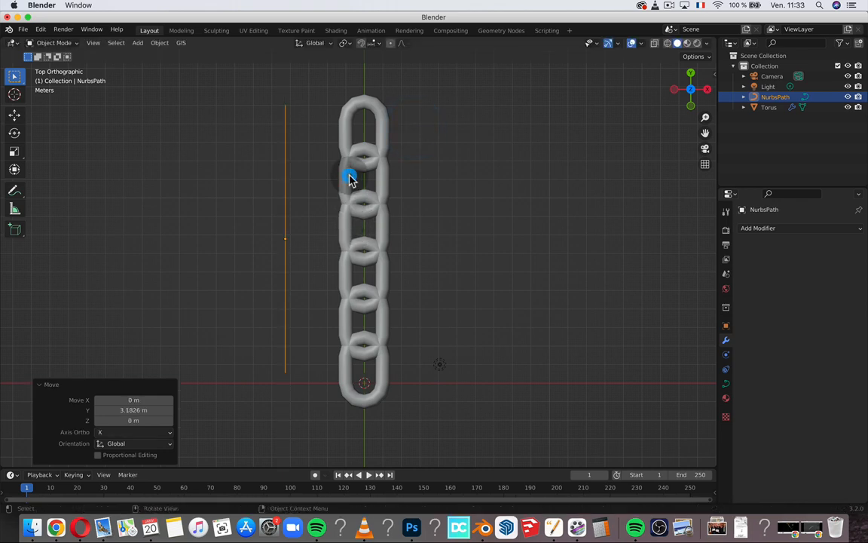
pyautogui.press('s')
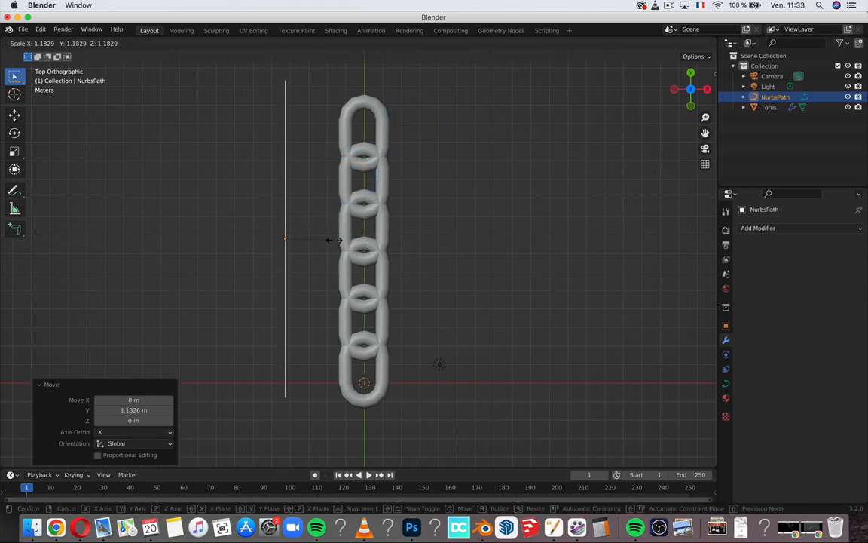
pyautogui.click(333, 240)
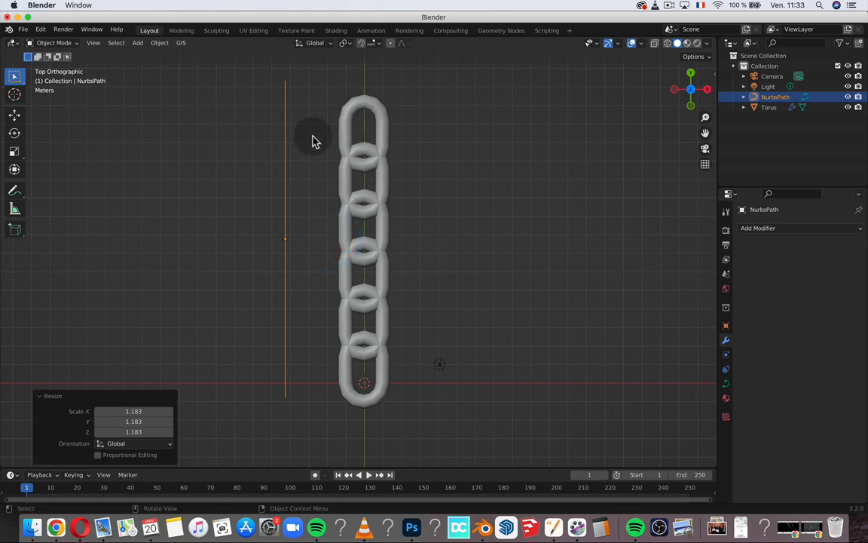
pyautogui.press('Tab')
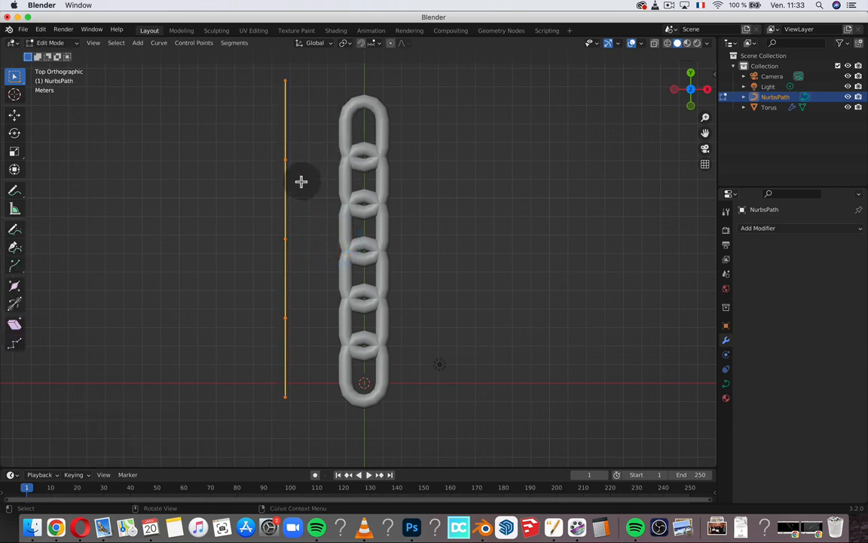
pyautogui.press('Tab')
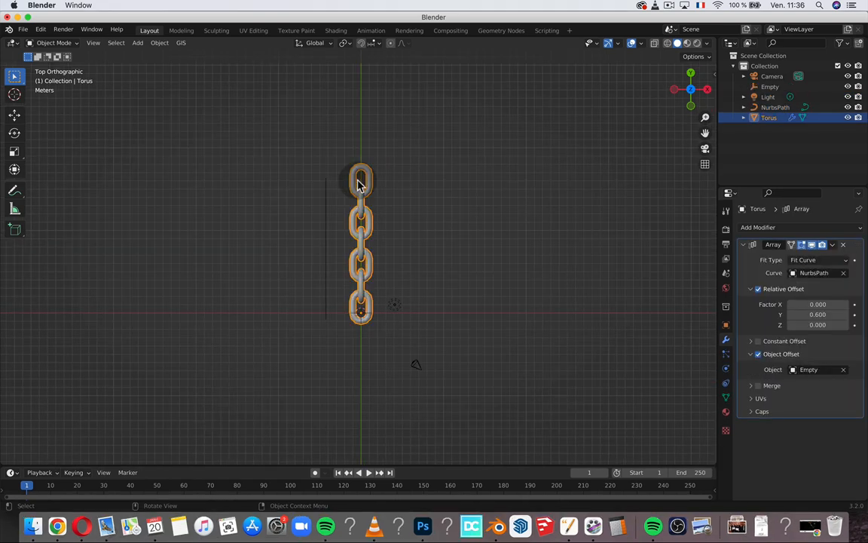
# - Try moving the control point at the path's upper end to alter the chain, undoing each move
pyautogui.click(325, 197)
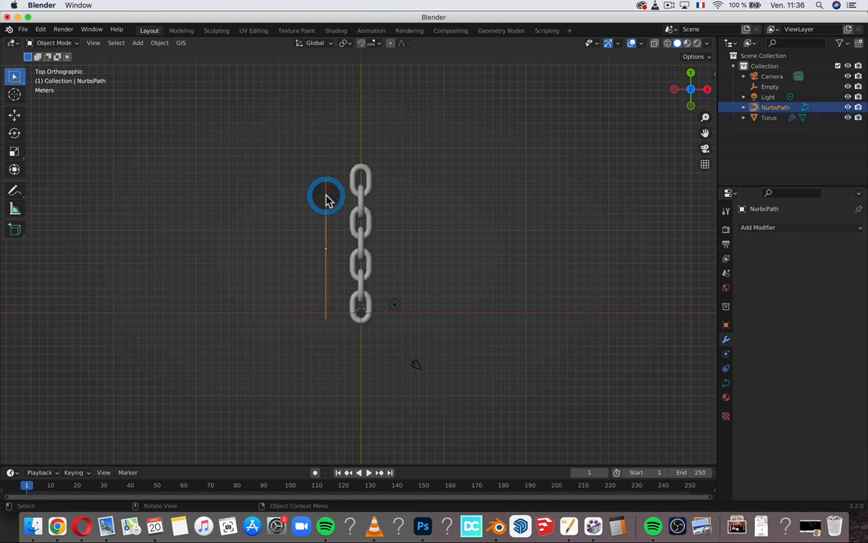
pyautogui.press('Tab')
pyautogui.moveTo(312, 163); pyautogui.dragTo(312, 141)
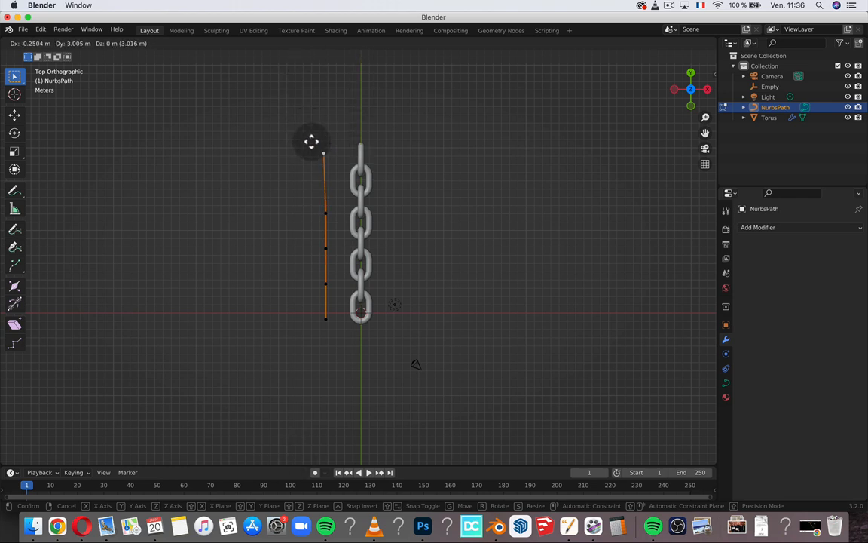
pyautogui.click(311, 142)
pyautogui.press('super+z')
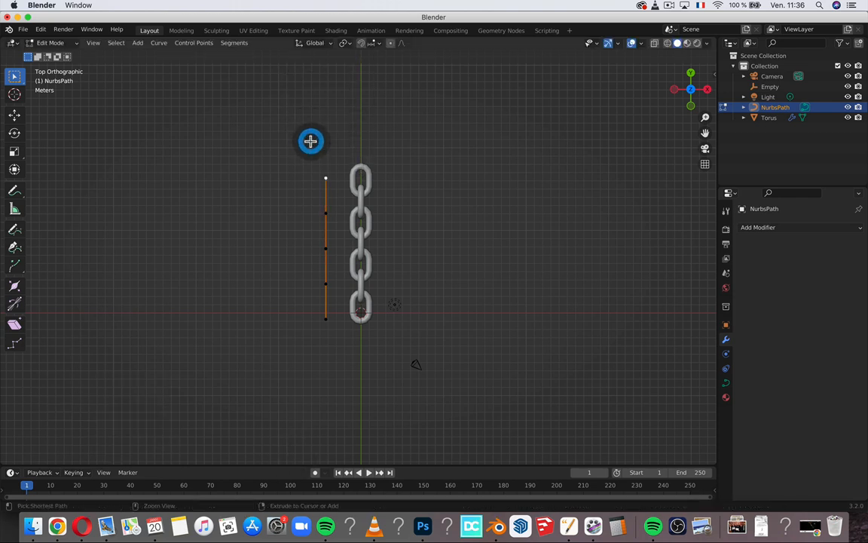
pyautogui.moveTo(321, 181); pyautogui.dragTo(394, 188)
pyautogui.click(338, 190)
pyautogui.press('super+z')
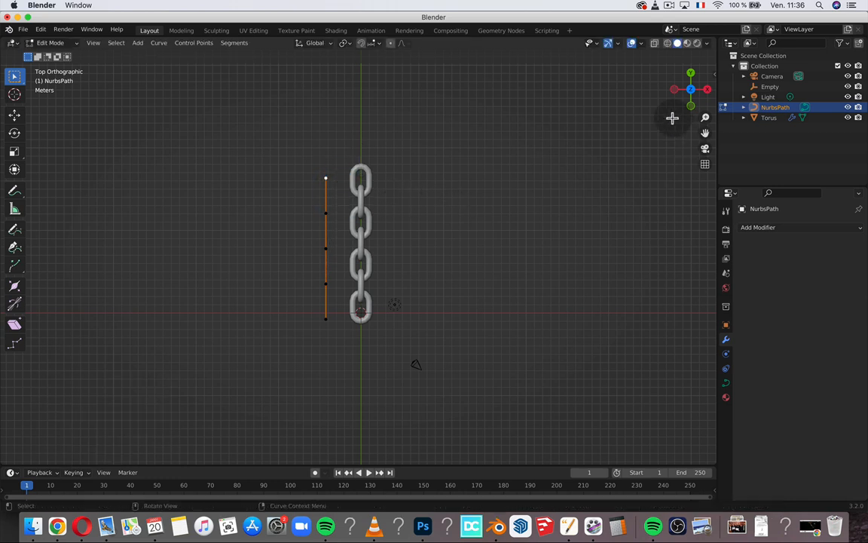
# - Return to Object Mode and make the torus chain the active object
pyautogui.click(770, 119)
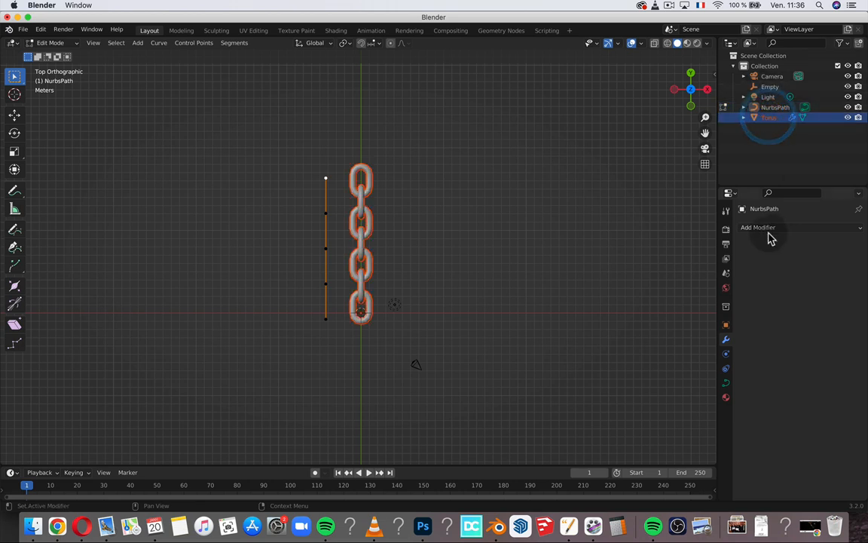
pyautogui.click(250, 160)
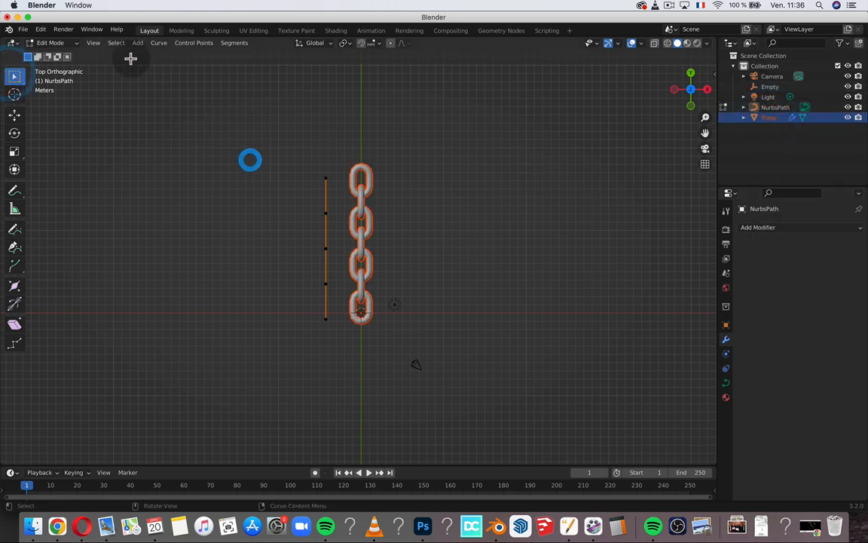
pyautogui.click(63, 48)
pyautogui.click(58, 52)
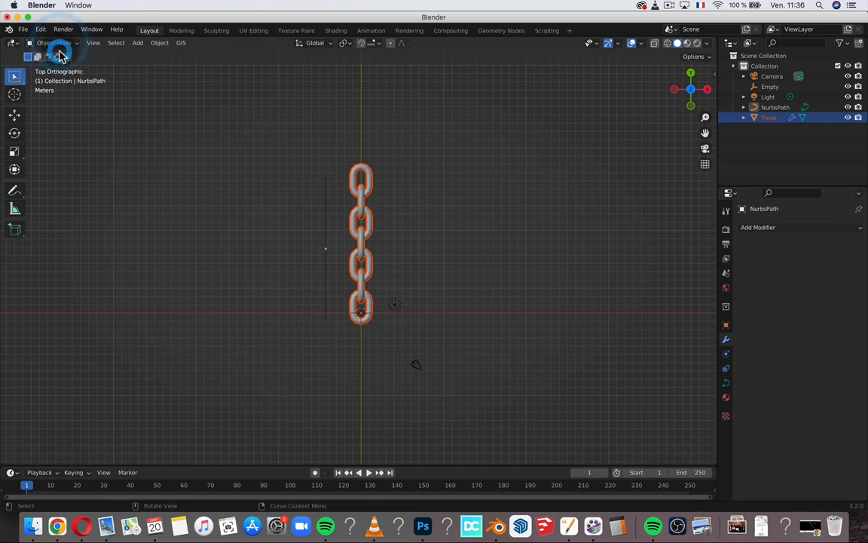
pyautogui.click(363, 175)
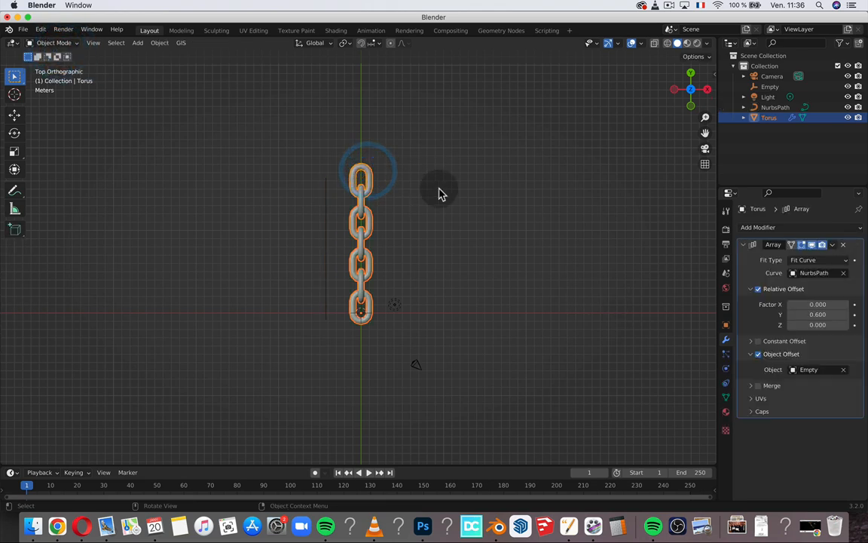
# - Add a Curve modifier to the chain with NurbsPath as its curve object
pyautogui.click(744, 246)
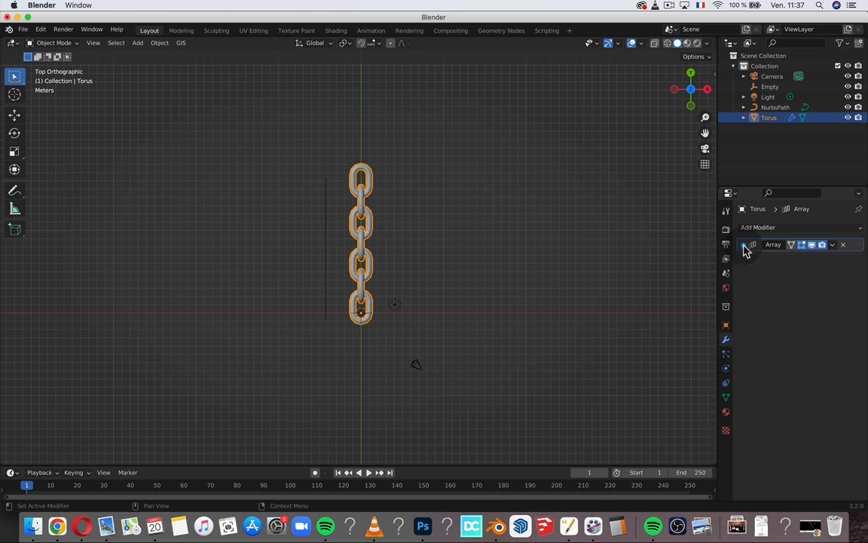
pyautogui.click(758, 229)
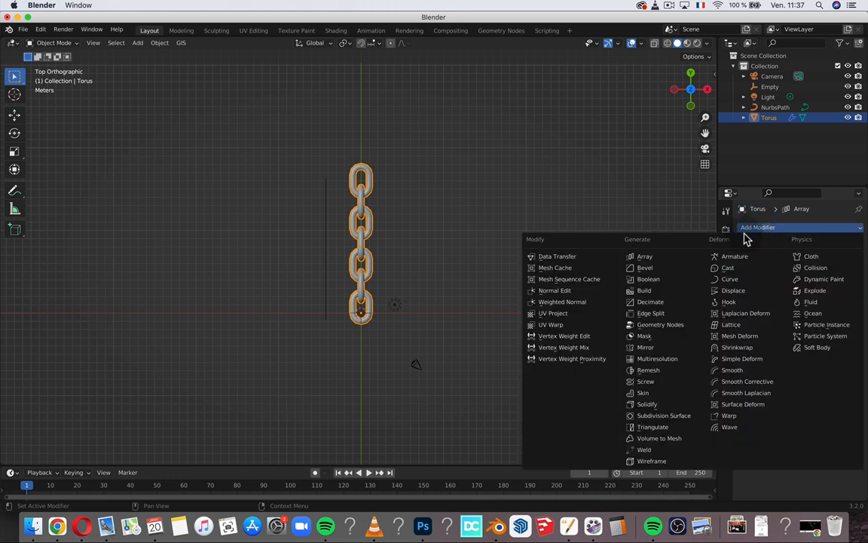
pyautogui.click(729, 281)
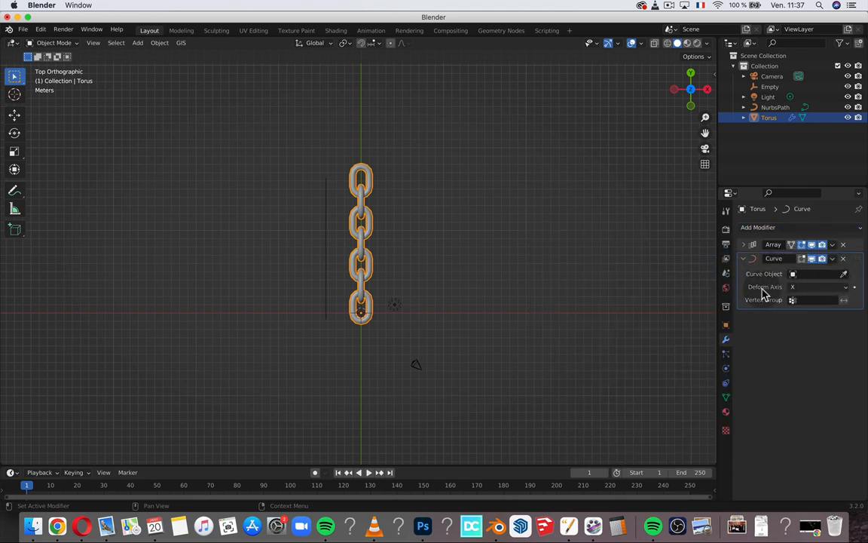
pyautogui.click(843, 275)
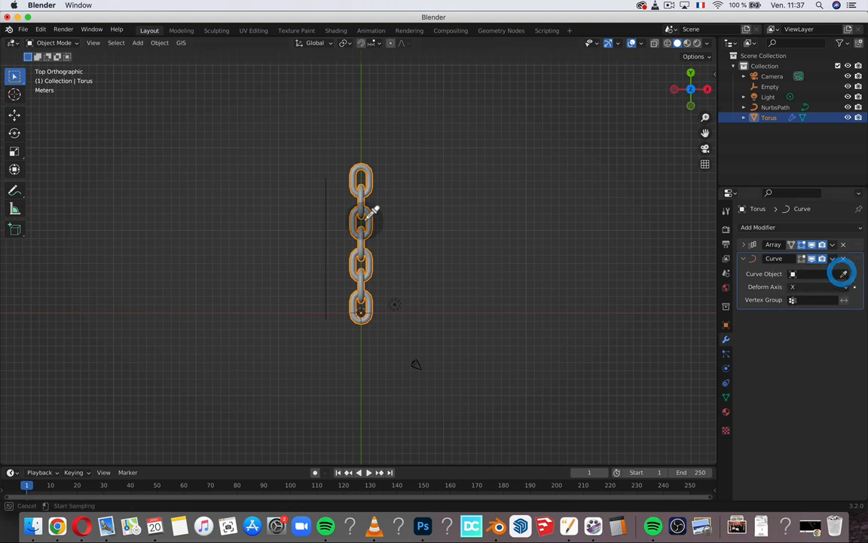
pyautogui.click(326, 218)
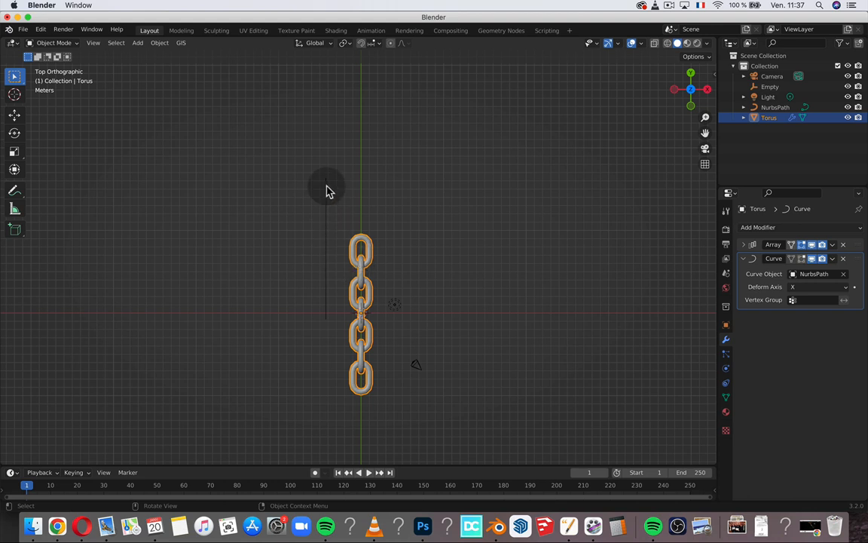
# - Lengthen the path by moving its end control point along Y and the second one by about -0.56 m in X and 7.26 m in Y
pyautogui.click(326, 195)
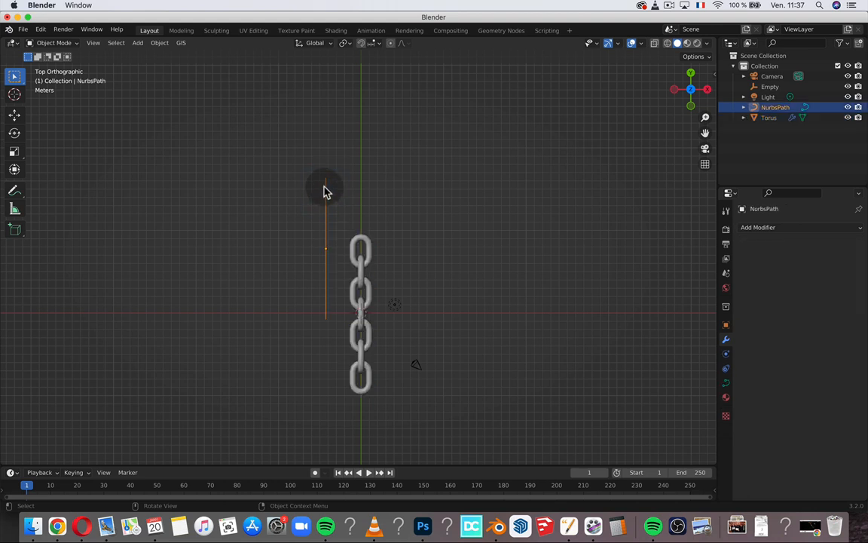
pyautogui.press('Tab')
pyautogui.click(350, 193)
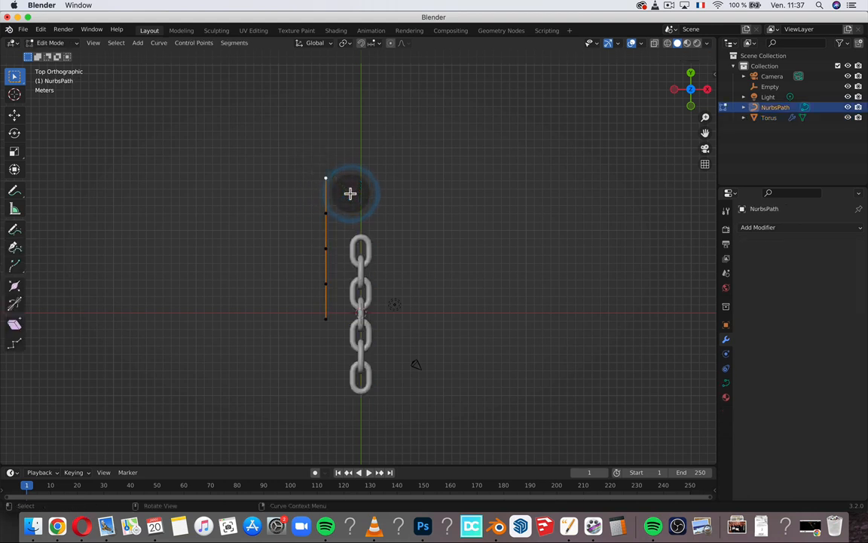
pyautogui.moveTo(350, 193); pyautogui.dragTo(342, 92)
pyautogui.moveTo(345, 229); pyautogui.dragTo(337, 185)
pyautogui.click(341, 169)
pyautogui.scroll(-3, 340, 168)
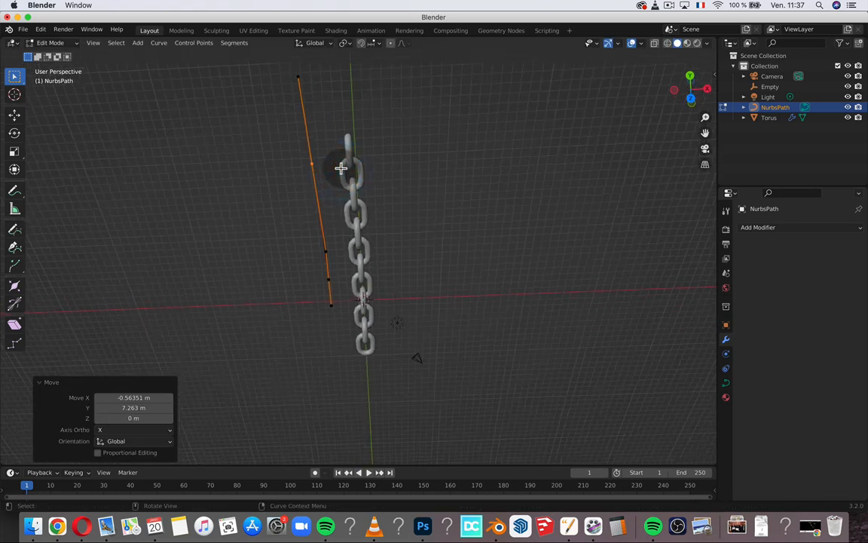
pyautogui.scroll(-4, 341, 168)
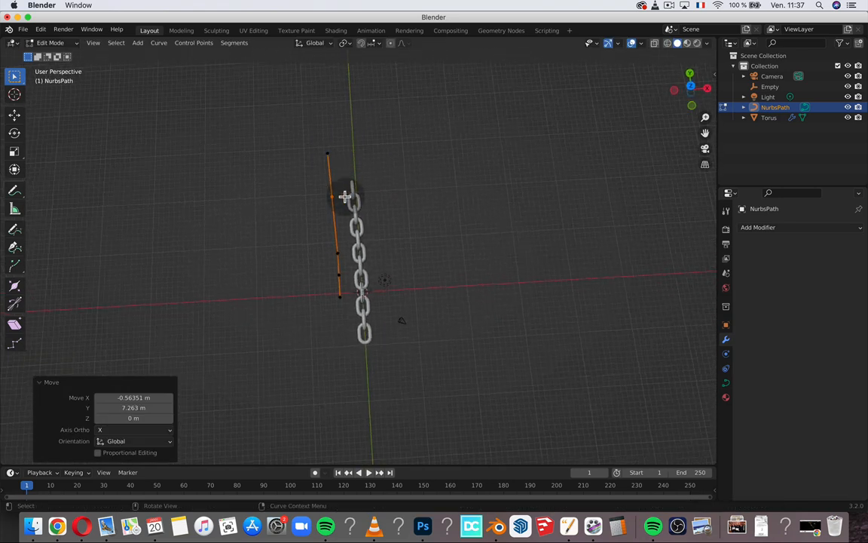
# - Try bending the chain by moving the path's second control point from the end to either side, and undo it
pyautogui.moveTo(344, 196); pyautogui.dragTo(264, 207)
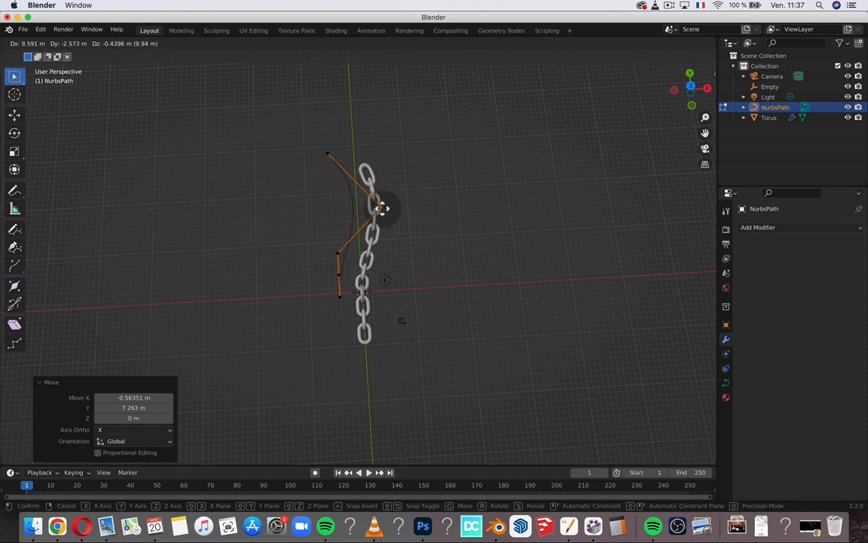
pyautogui.moveTo(380, 209); pyautogui.dragTo(288, 210)
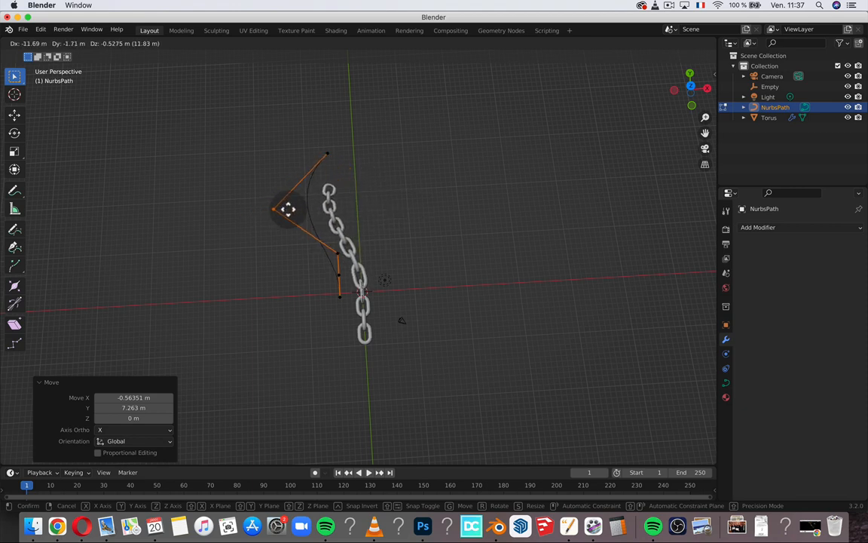
pyautogui.click(288, 210)
pyautogui.press('super+z')
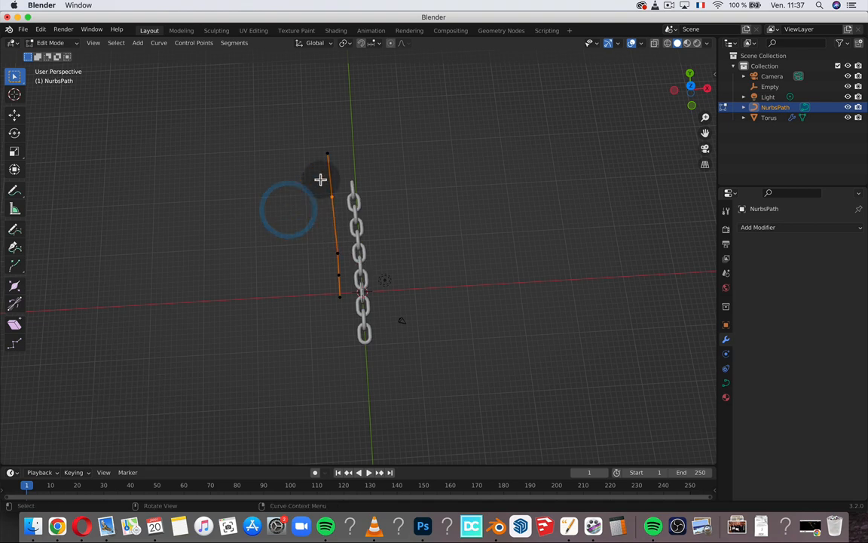
# - Extrude two segments from the path's far end, about (-5.36, 10.23, 2.17) m and (0.90, 8.12, 1.79) m
pyautogui.moveTo(318, 149); pyautogui.dragTo(346, 161)
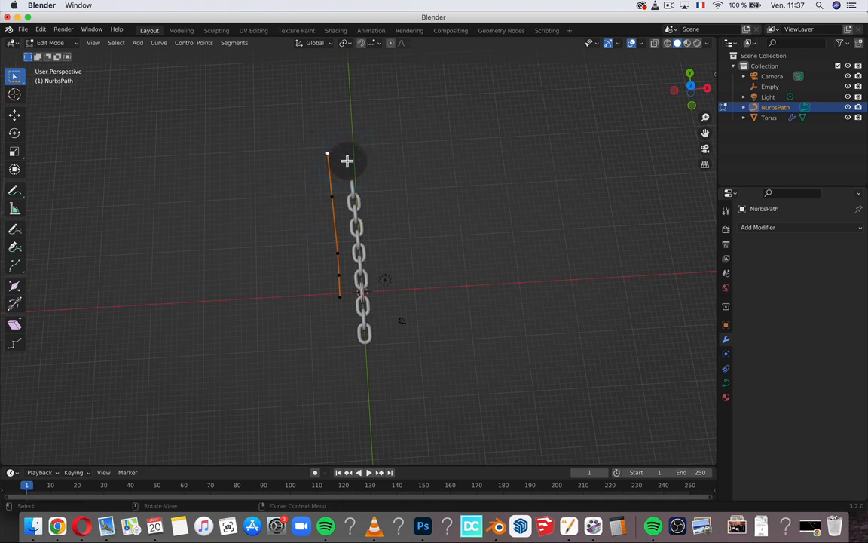
pyautogui.press('e')
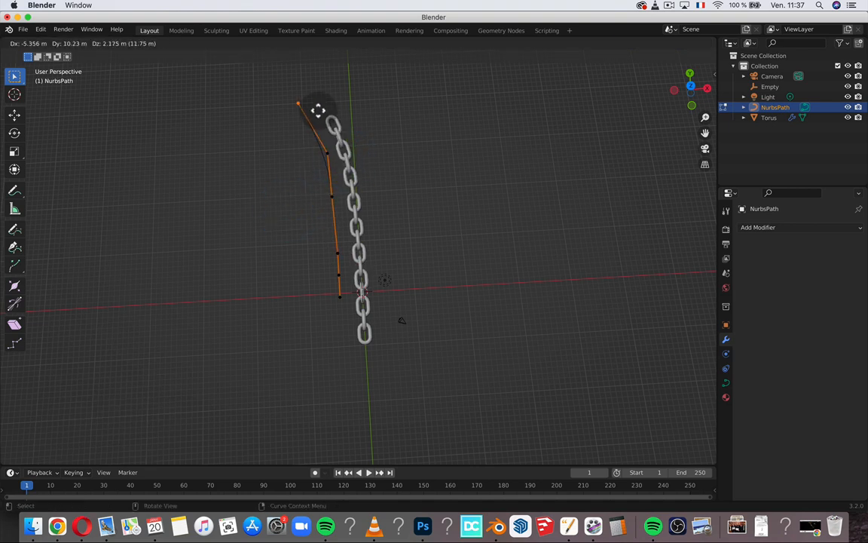
pyautogui.click(318, 111)
pyautogui.press('e')
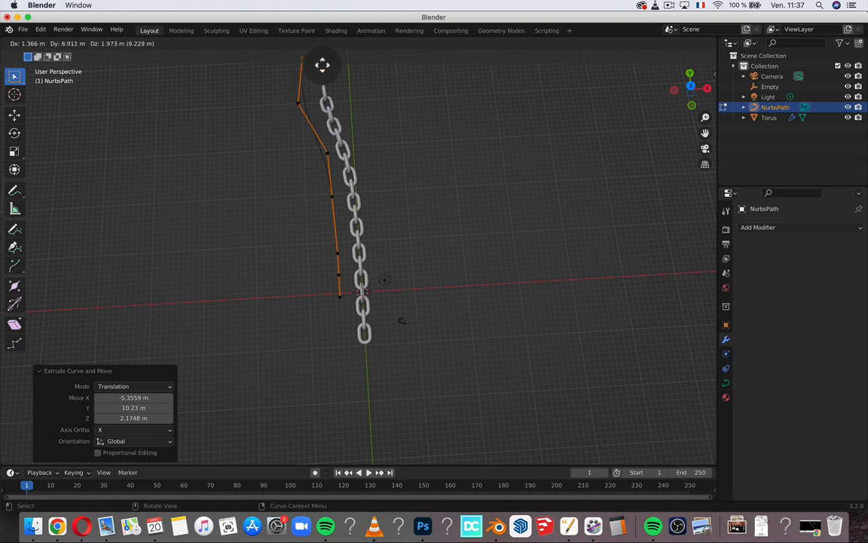
pyautogui.click(319, 69)
# - Extrude three more zigzag segments from the path's end, the last two about (-11.73, 20.25, 3.60) m and (12.51, 11.60, 3.20) m
pyautogui.scroll(-10, 381, 199)
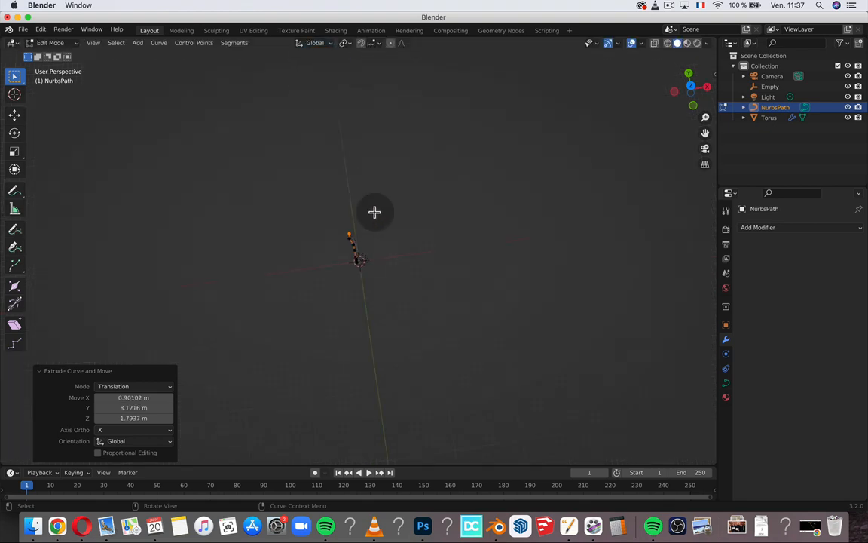
pyautogui.scroll(3, 375, 212)
pyautogui.press('e')
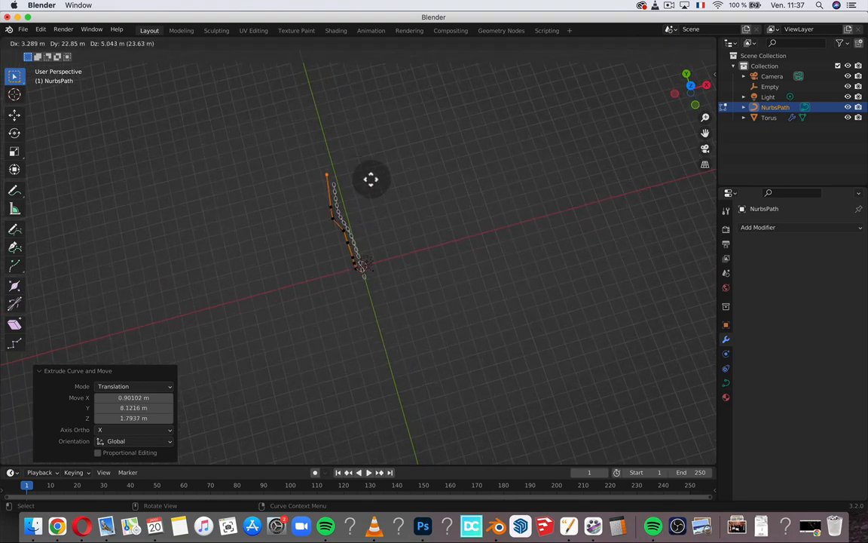
pyautogui.click(373, 190)
pyautogui.press('e')
pyautogui.click(348, 167)
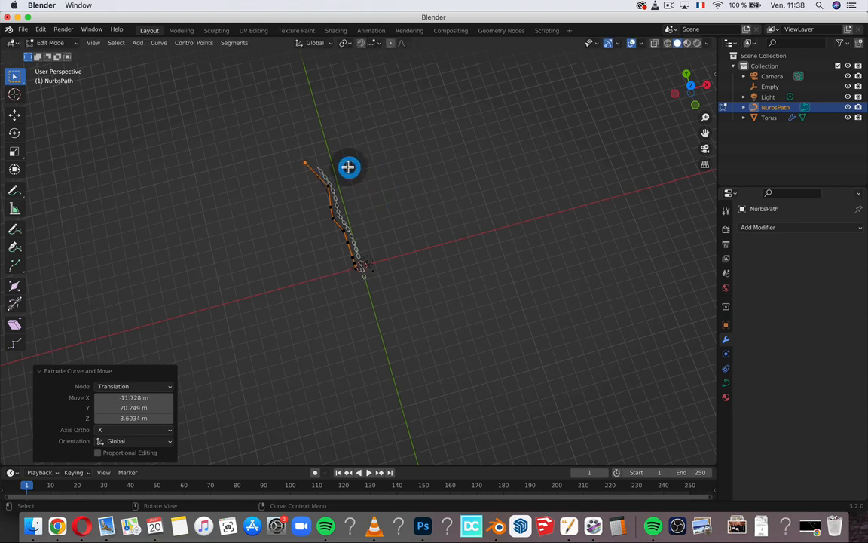
pyautogui.press('e')
pyautogui.click(355, 142)
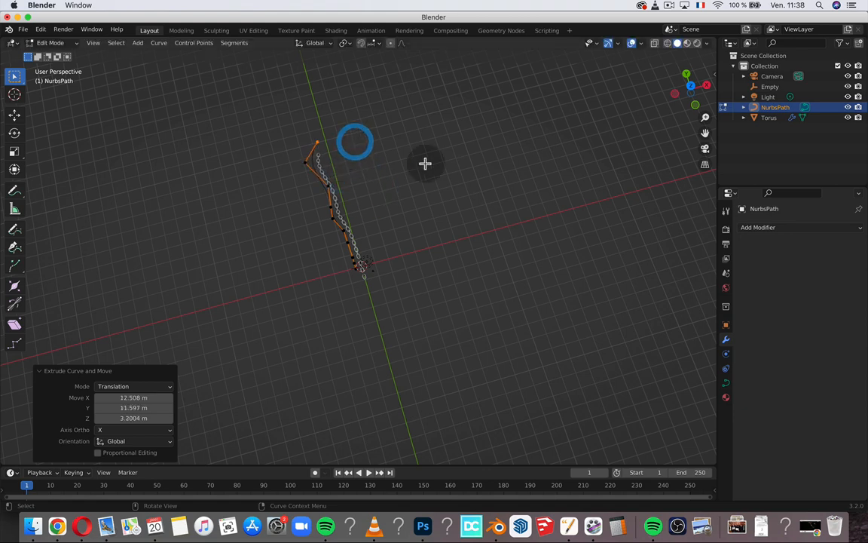
# - Raise the path's end control point by about (-19.31, -21.82, 32.81) m, and shift it again by about (-9.50, -19.31, 2.86) m
pyautogui.scroll(-5, 425, 163)
pyautogui.hscroll(8, 425, 163)
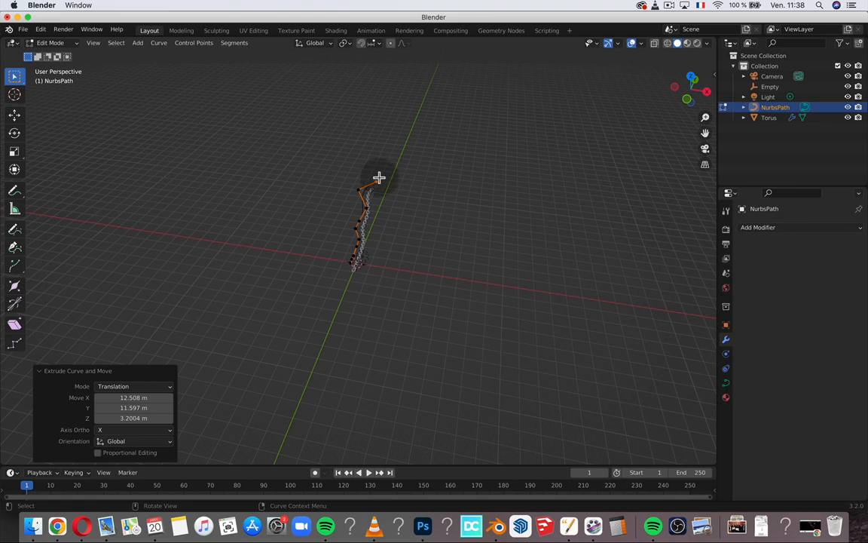
pyautogui.scroll(8, 379, 177)
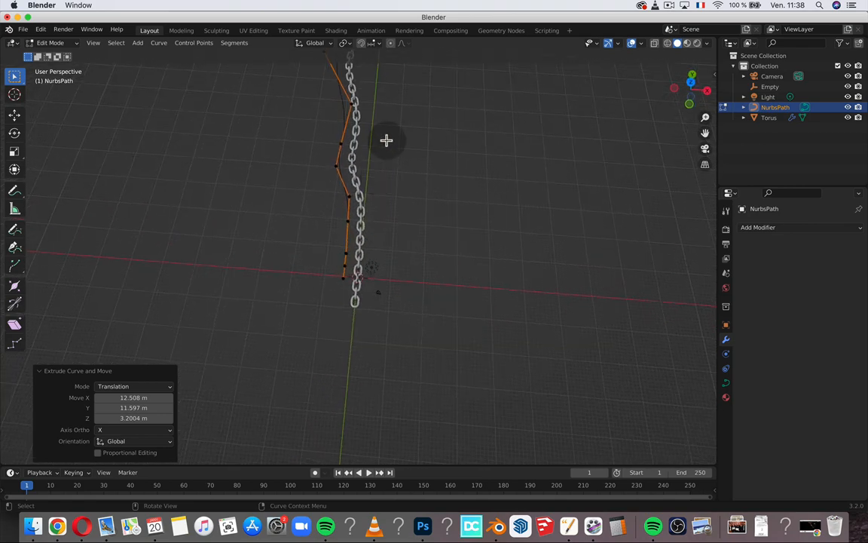
pyautogui.hscroll(10, 387, 141)
pyautogui.scroll(-5, 387, 140)
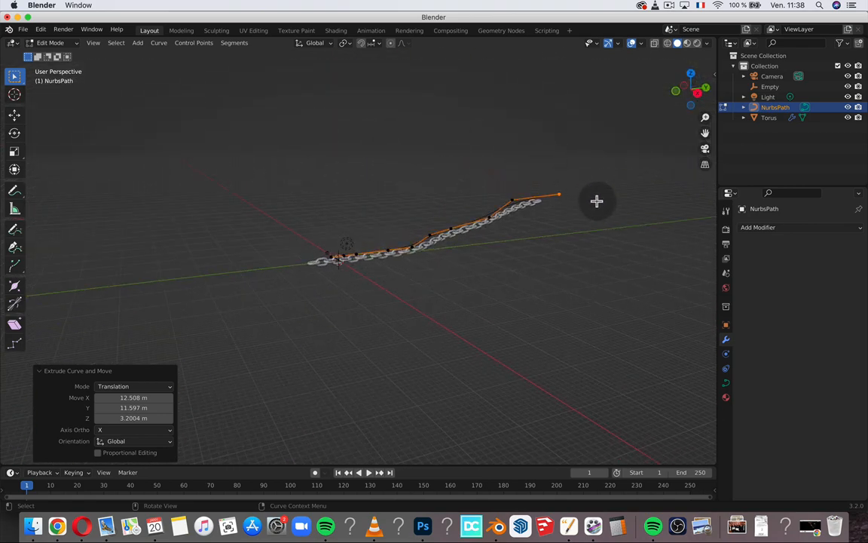
pyautogui.press('g')
pyautogui.click(522, 108)
pyautogui.press('g')
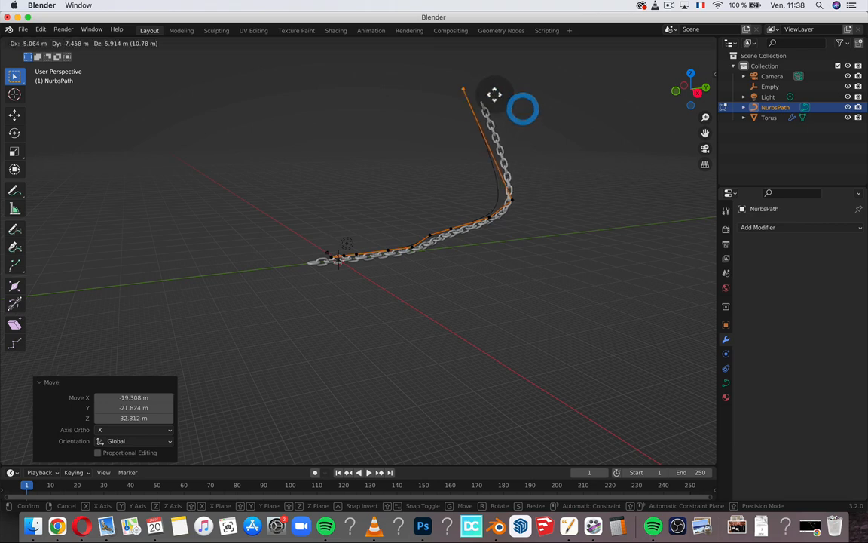
pyautogui.click(466, 100)
# - Extrude further segments from the raised end into a loop, the second about (-4.66, -34.46, -37.39) m and the third about (14.75, 5.05, -43.11) m
pyautogui.press('e')
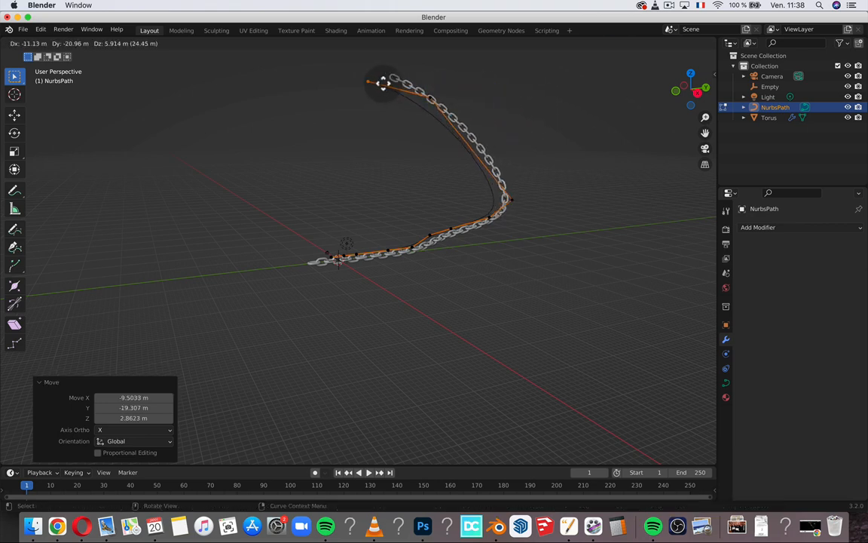
pyautogui.click(378, 86)
pyautogui.press('e')
pyautogui.click(271, 193)
pyautogui.press('e')
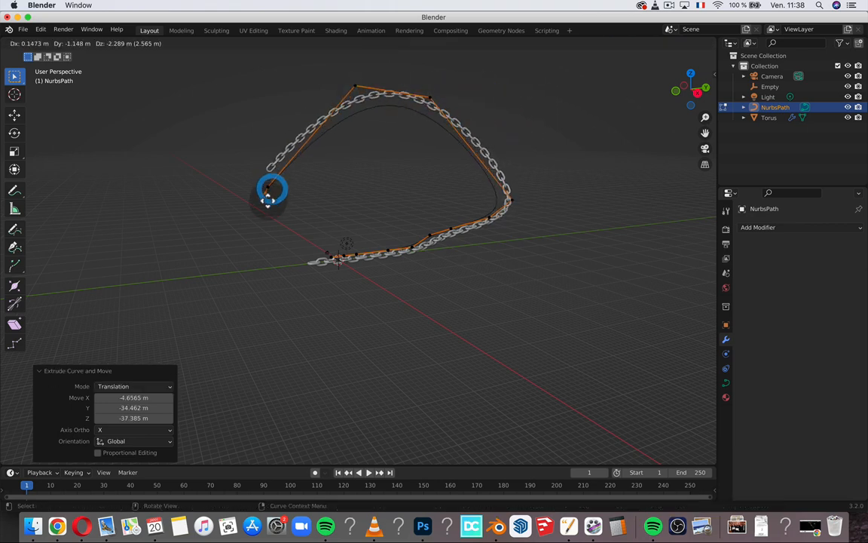
pyautogui.click(297, 304)
pyautogui.press('e')
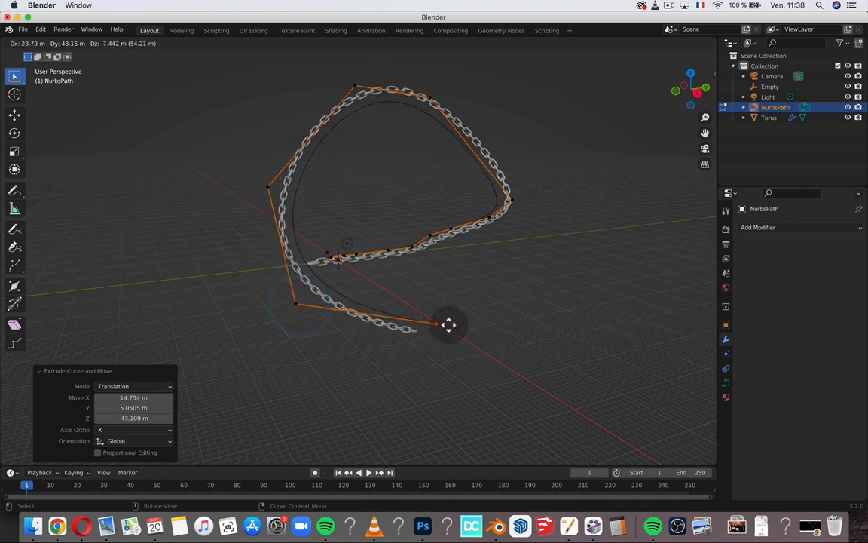